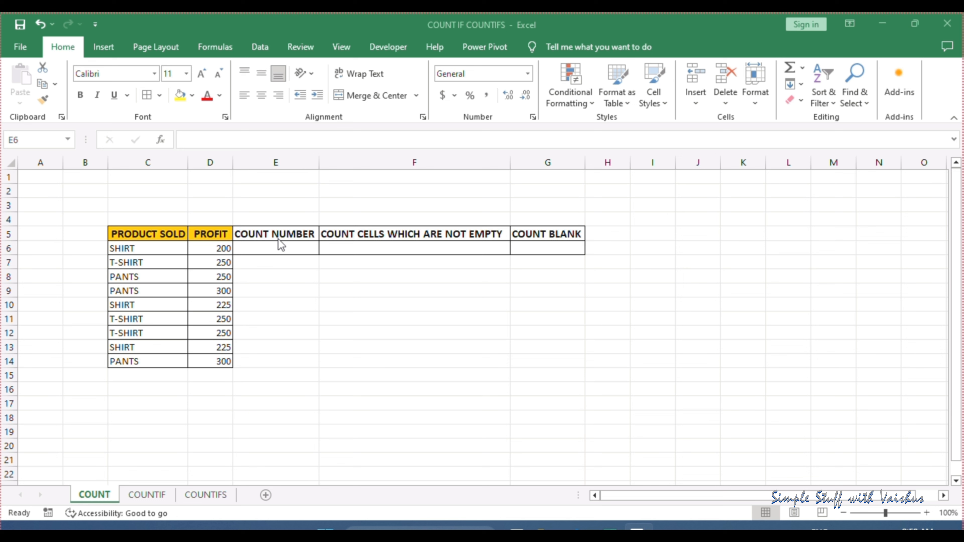
Enter a COUNT formula over the profit range D6:D14 in cell E6 under COUNT NUMBER
click(279, 243)
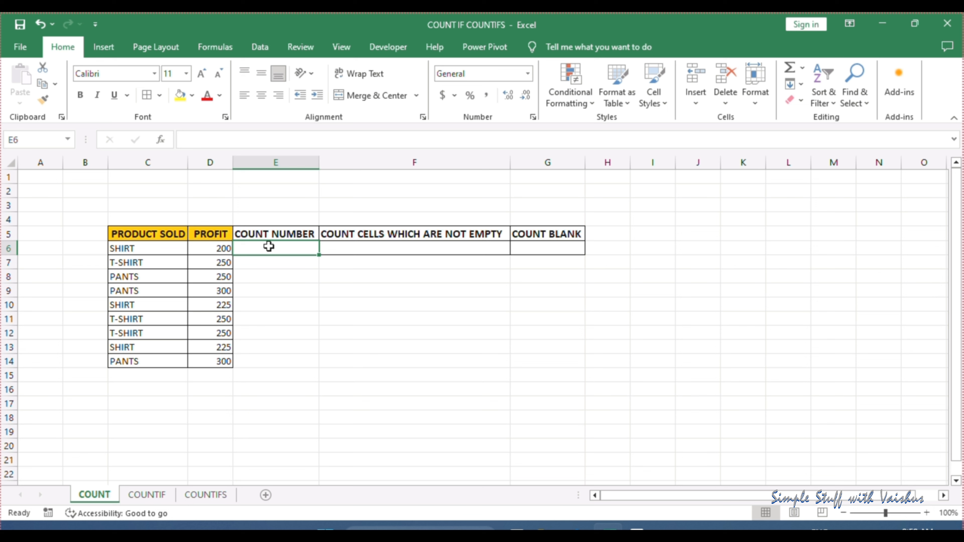
text(=COU)
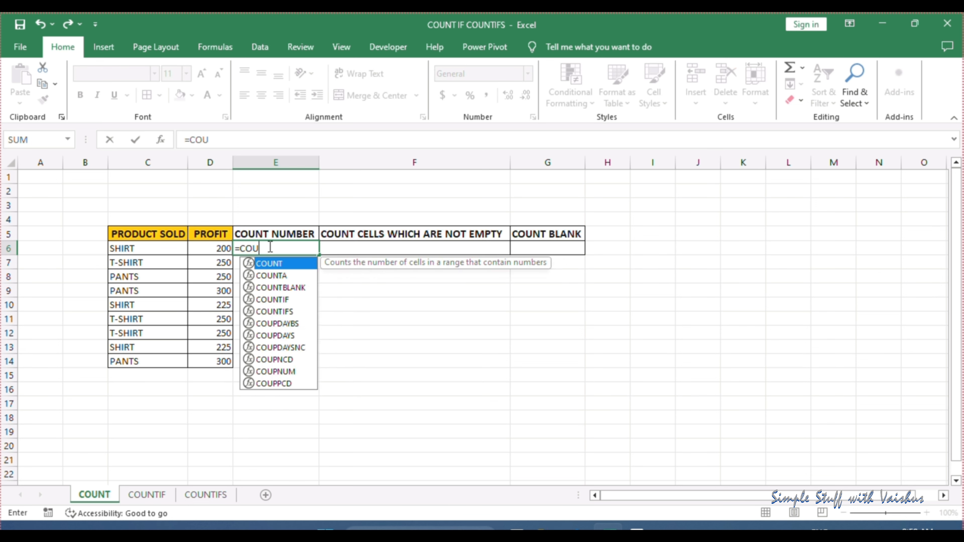
text(NT)
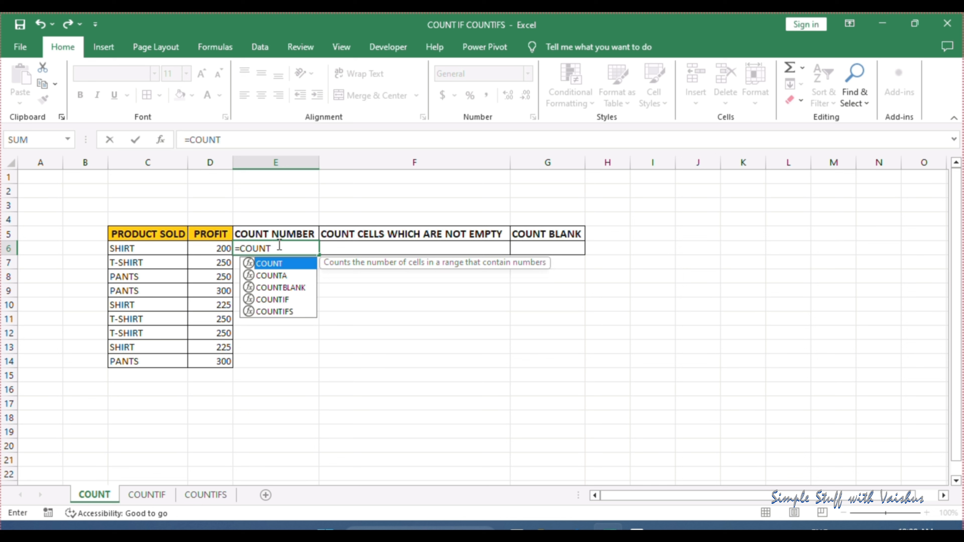
text(()
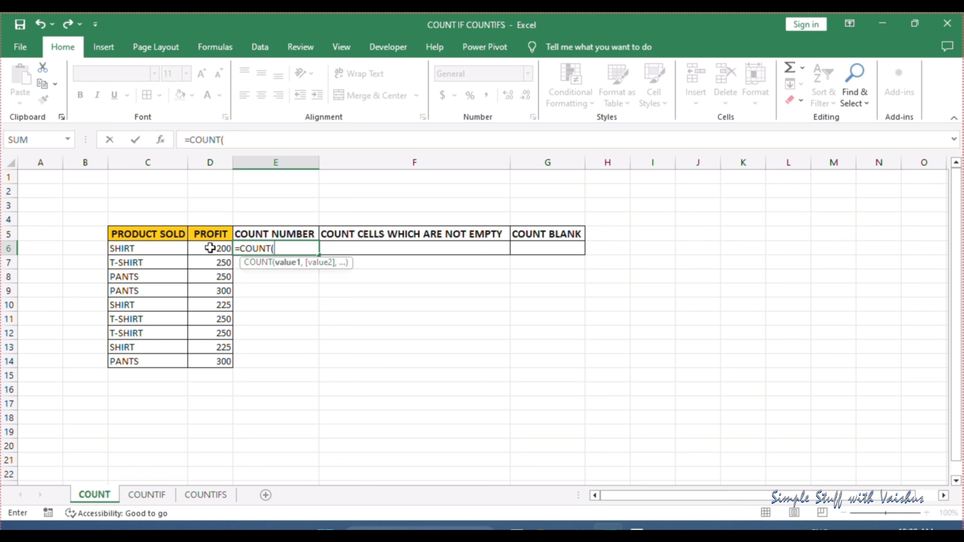
drag(210, 248, 209, 361)
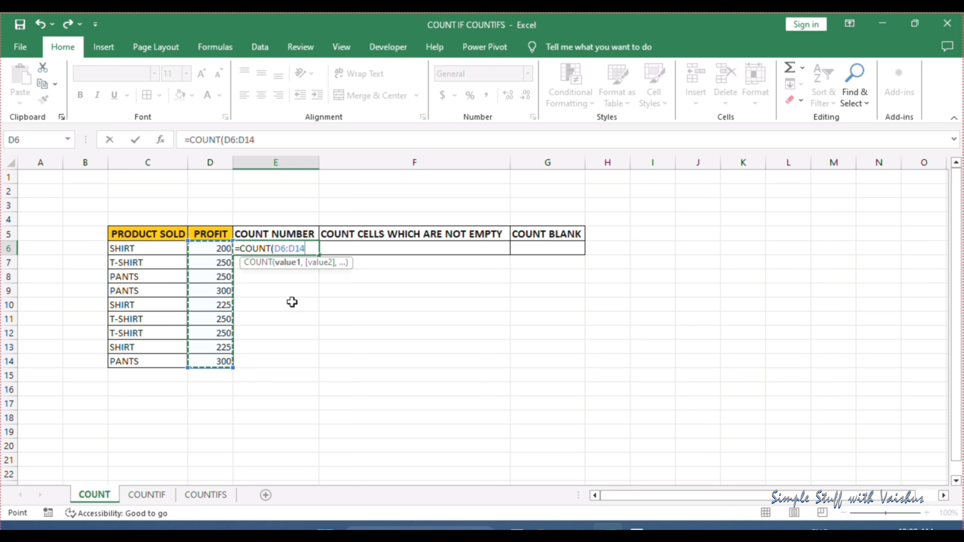
key(Return)
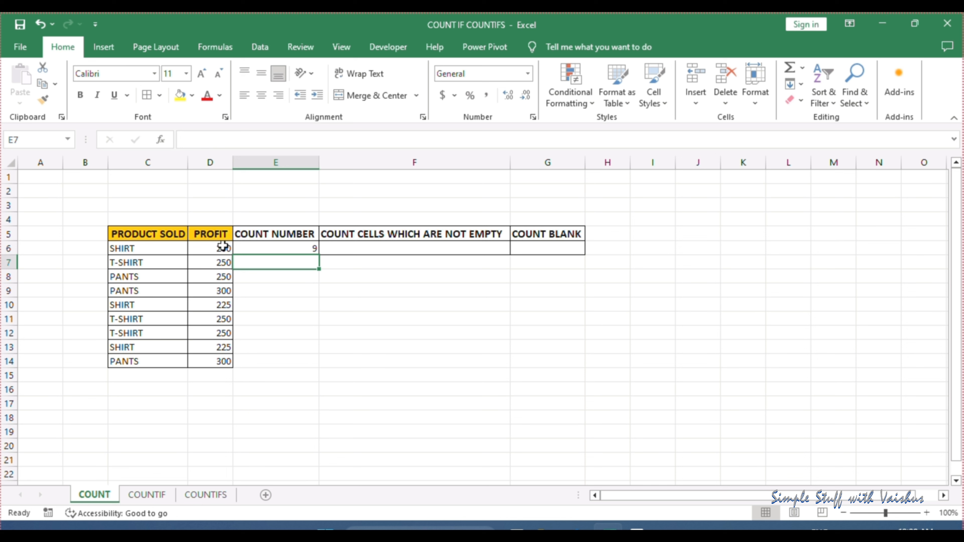
Test the COUNT formula by clearing the profit in D9 and then entering the text GHGJ there
click(224, 294)
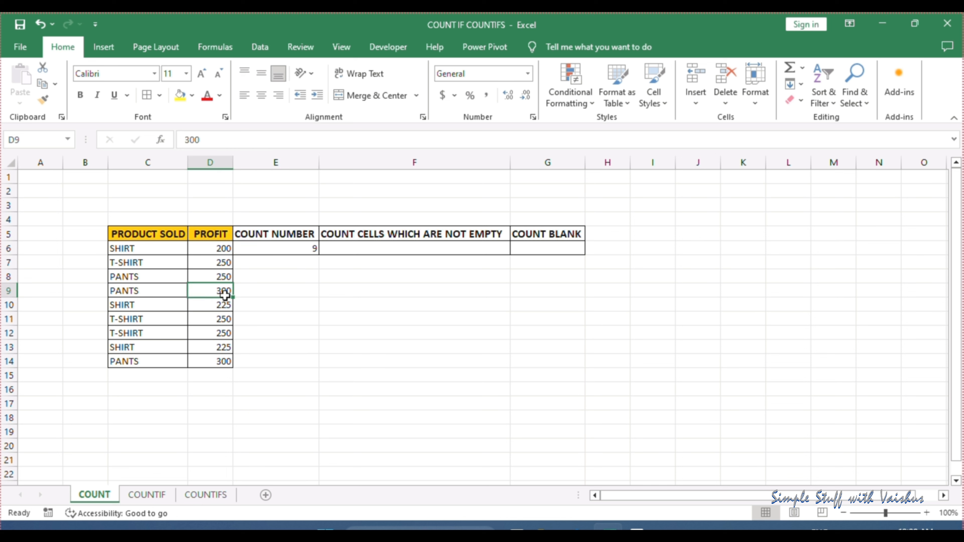
key(Delete)
click(272, 250)
click(217, 290)
text(GHGJ)
key(Return)
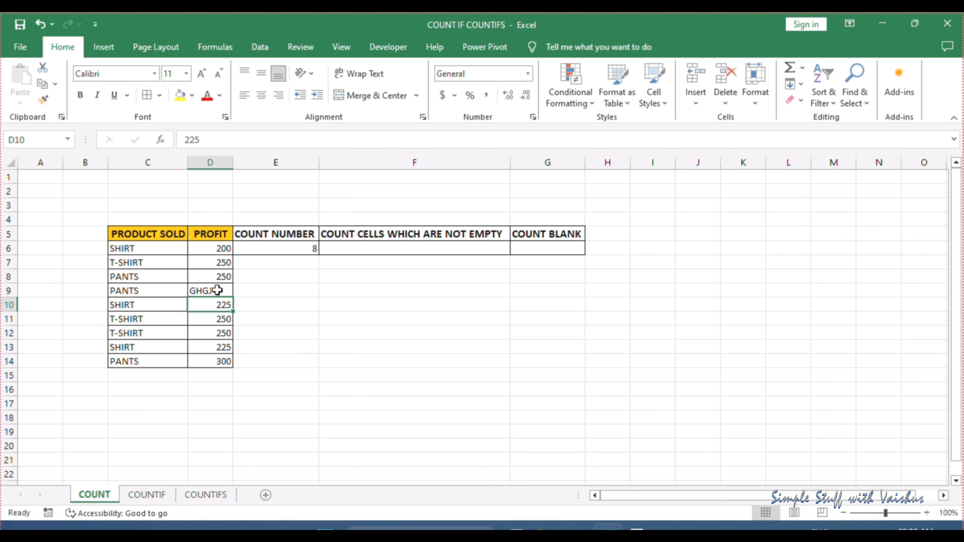
Set the profit in D9 back to 300 and select the COUNT result in E6
click(217, 291)
text(300)
key(Return)
click(264, 249)
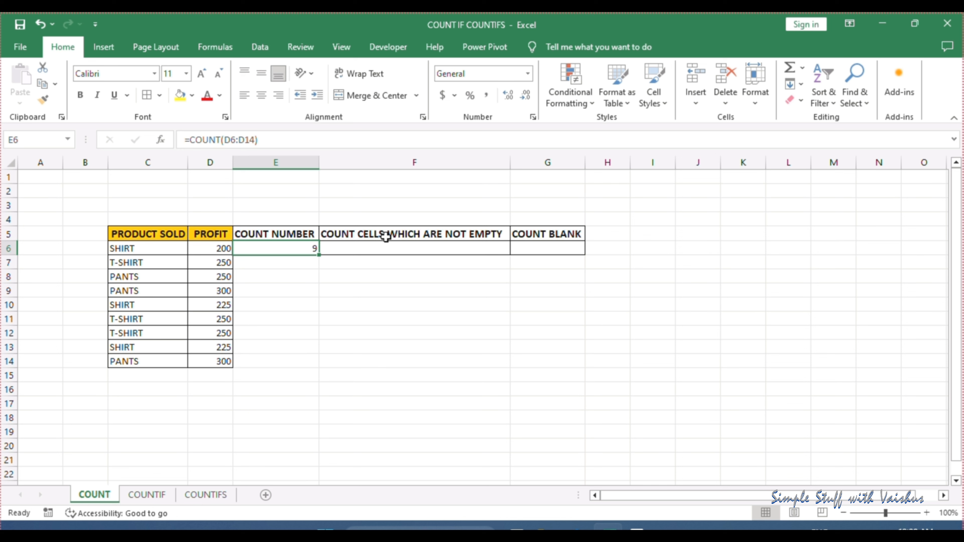
Enter a COUNTA formula over the product range C6:C14 in F6 under COUNT CELLS WHICH ARE NOT EMPTY
click(460, 248)
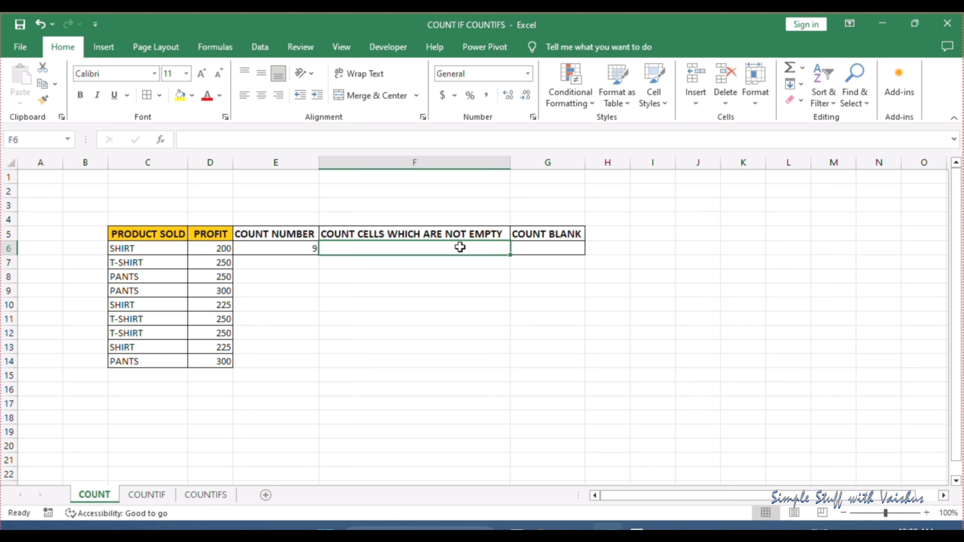
text(=COUNT)
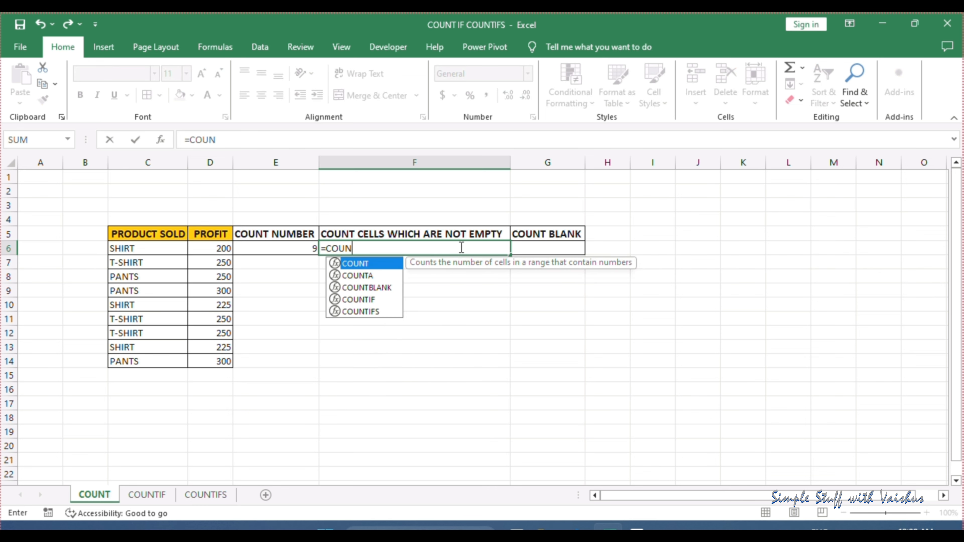
double_click(370, 275)
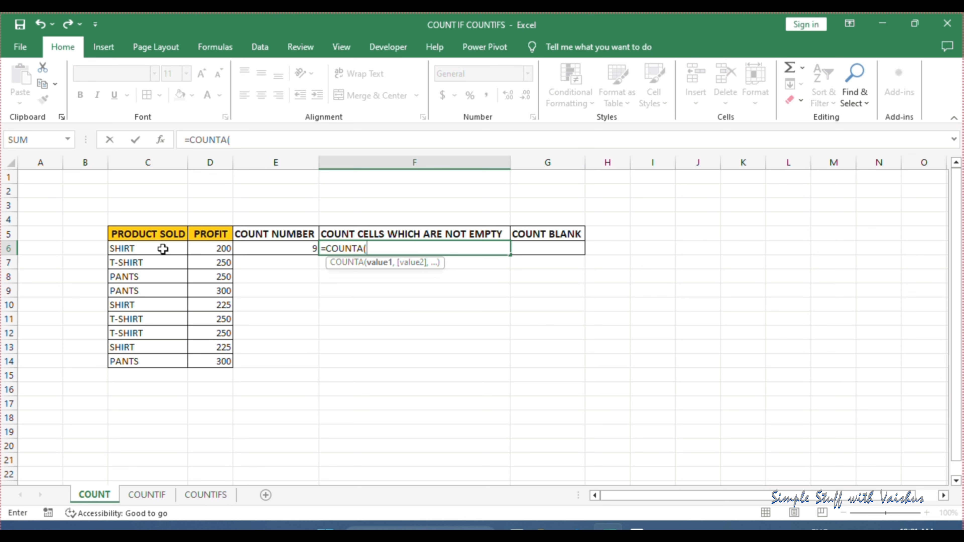
drag(163, 249, 168, 363)
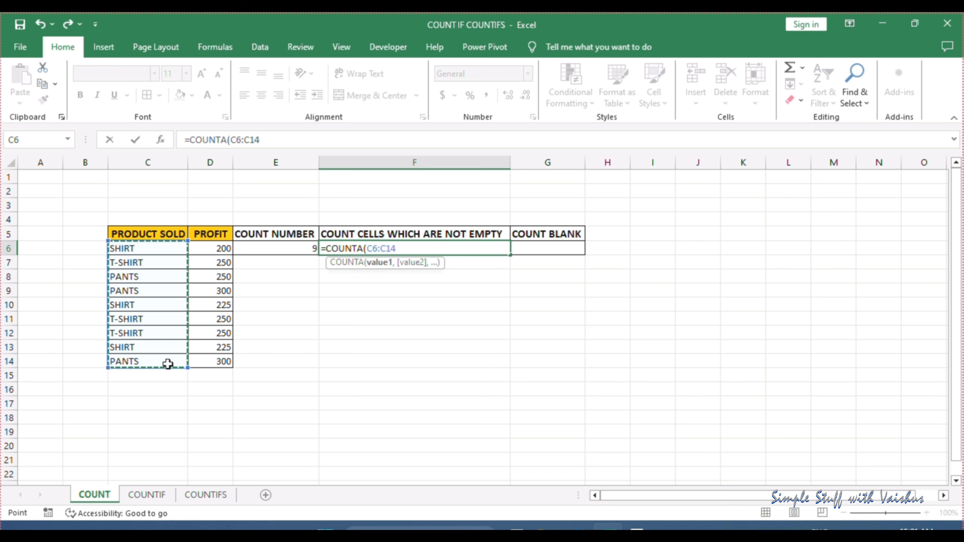
key(Return)
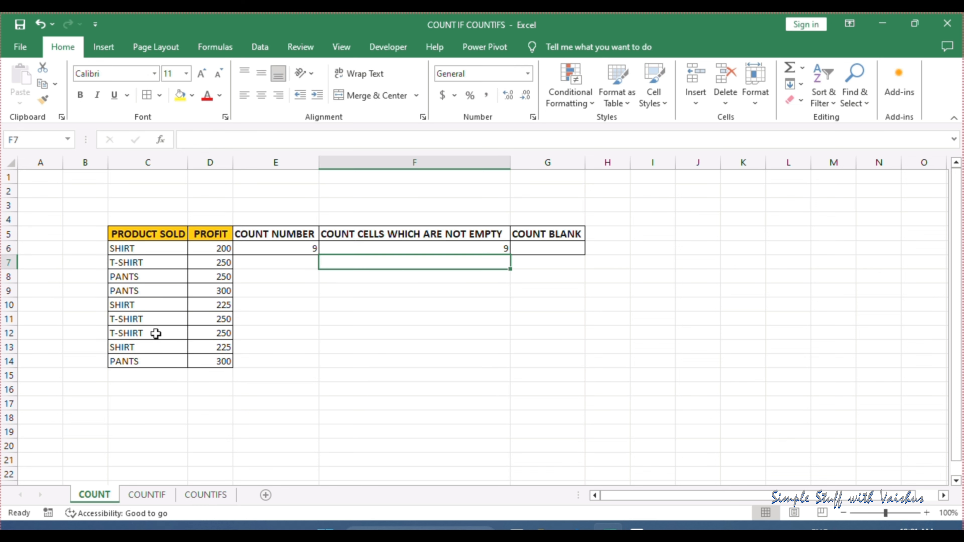
Change the range of the COUNTA formula in F6 to C6:D14 to cover both products and profits
click(485, 246)
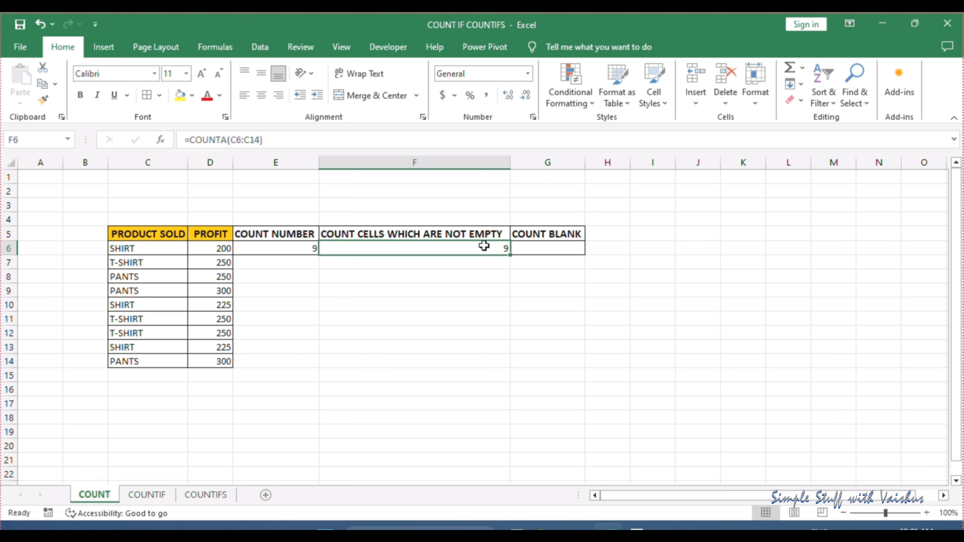
click(275, 139)
key(BackSpace)
key(BackSpace)
key(BackSpace)
key(BackSpace)
key(BackSpace)
key(BackSpace)
key(BackSpace)
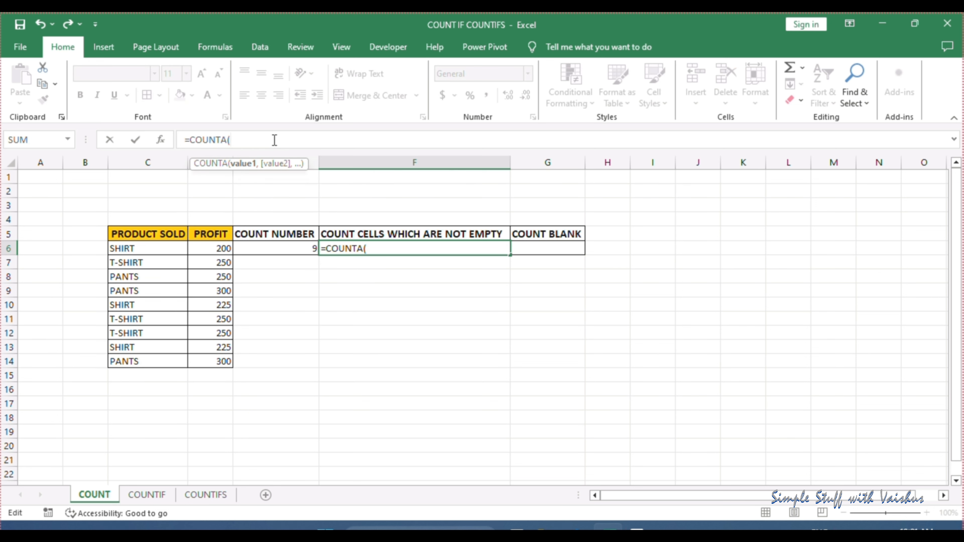
click(168, 248)
drag(168, 249, 221, 358)
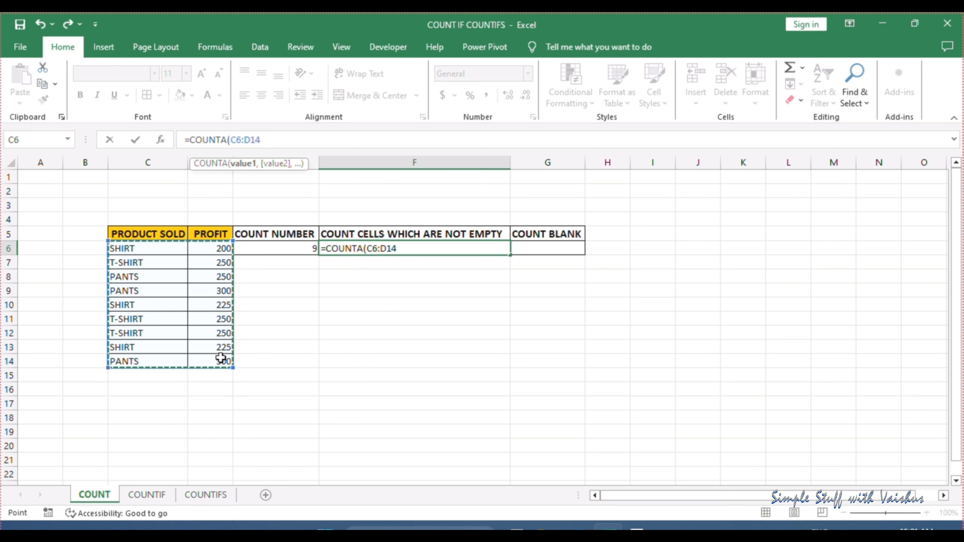
key(Return)
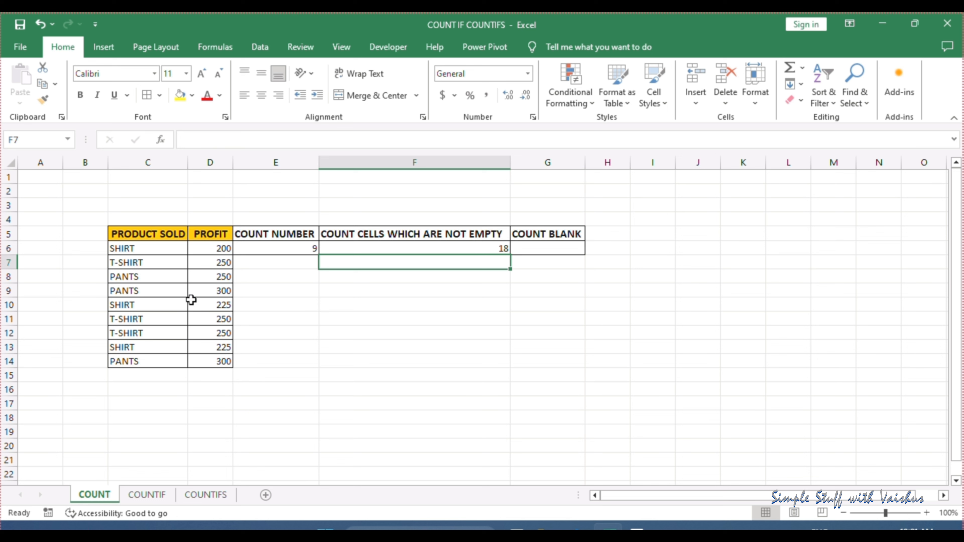
Clear the product in C10 to test the COUNTA result in F6, and undo the deletion
click(162, 300)
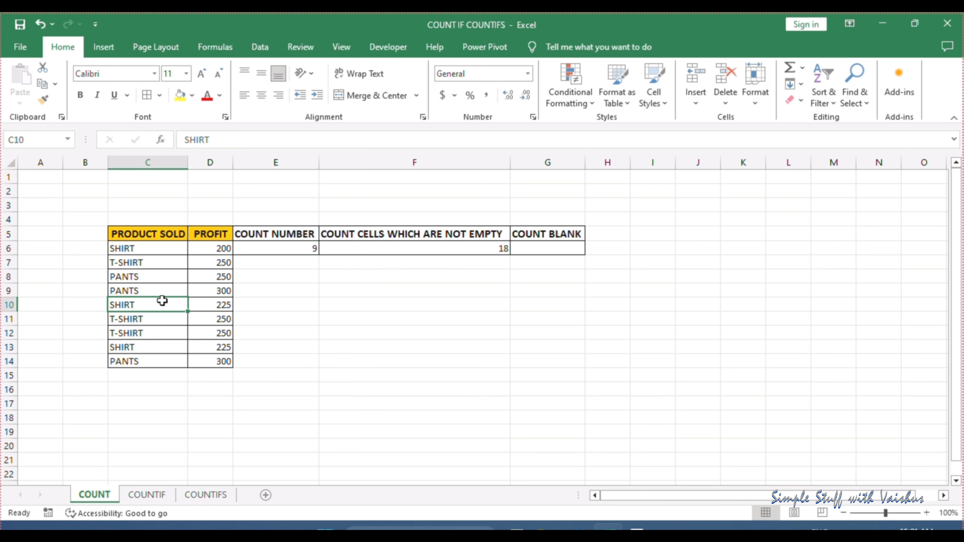
key(Delete)
click(219, 287)
click(495, 249)
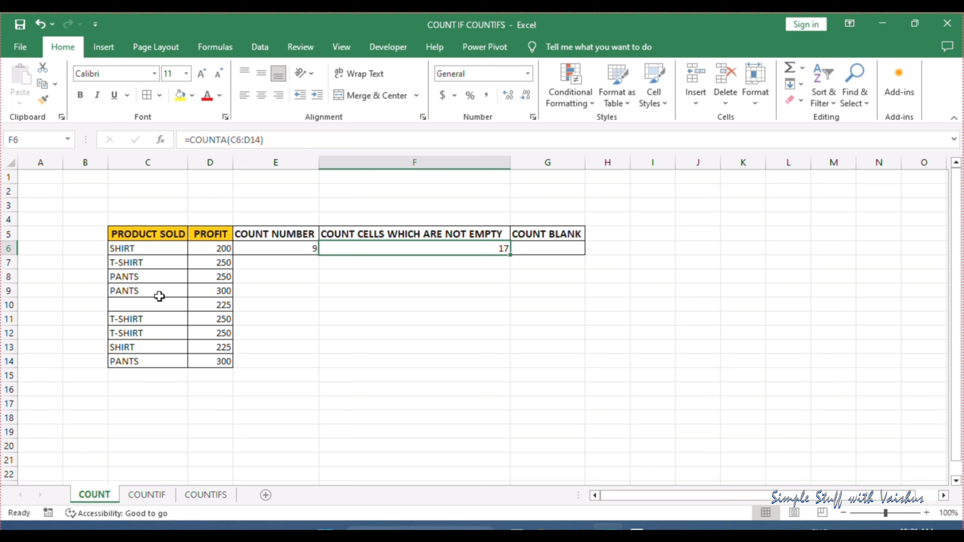
click(40, 24)
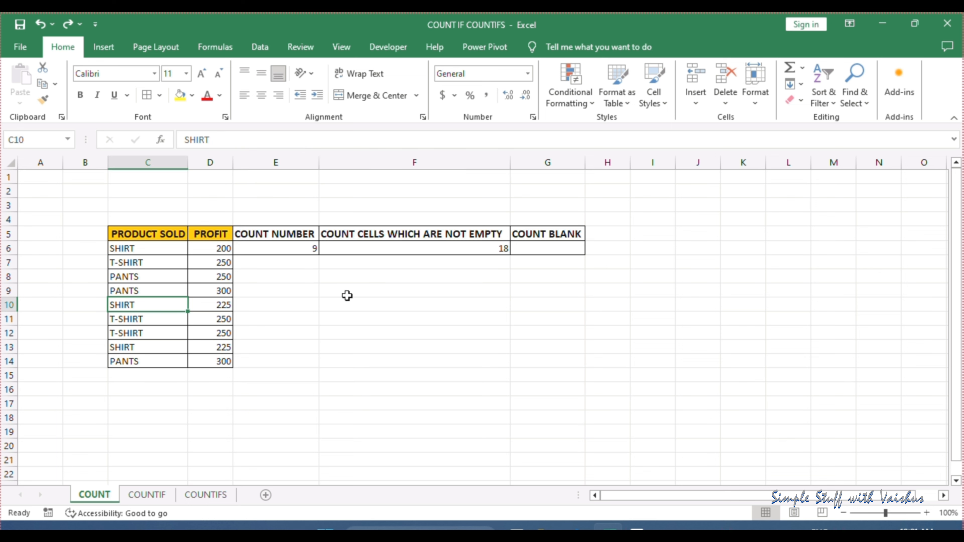
click(383, 319)
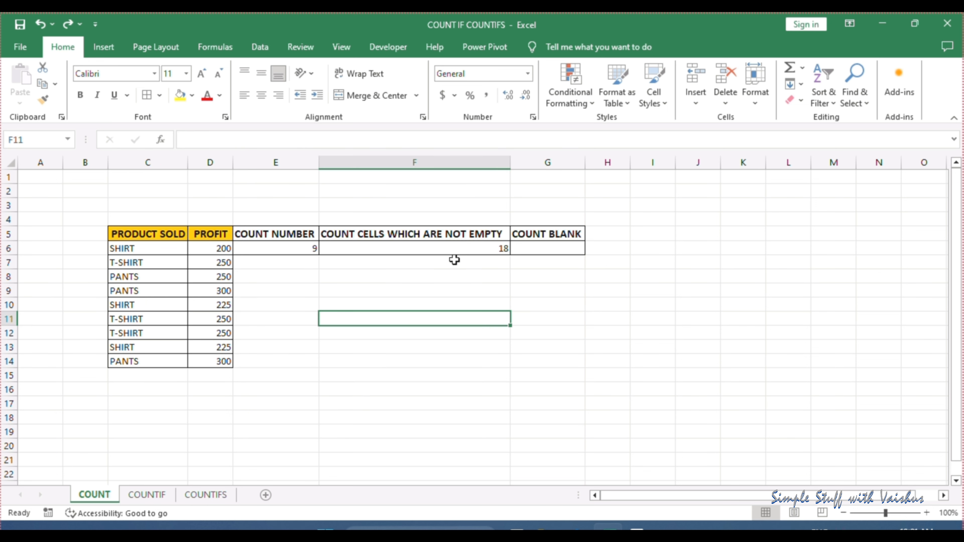
Enter a COUNTBLANK formula over C6:D14 in cell G6 under COUNT BLANK
click(549, 246)
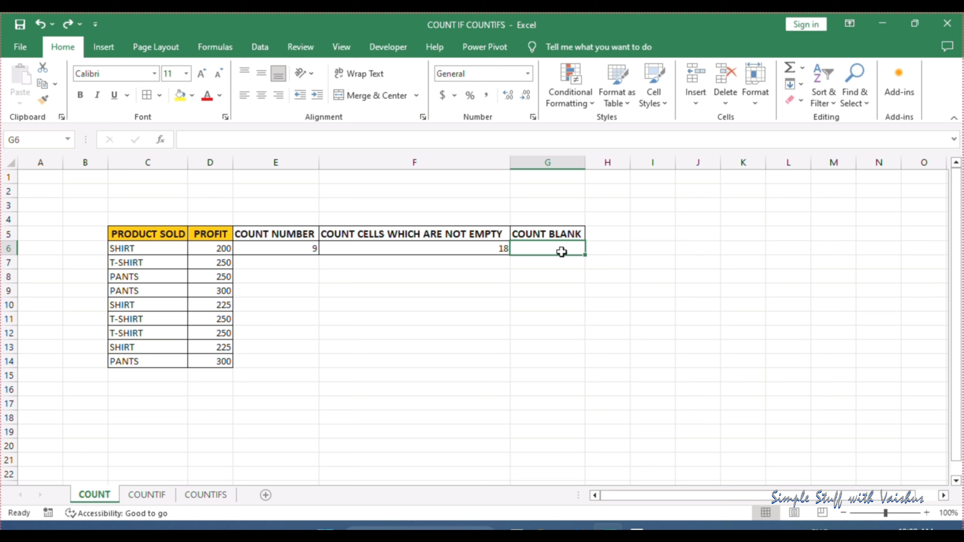
text(=COUNT)
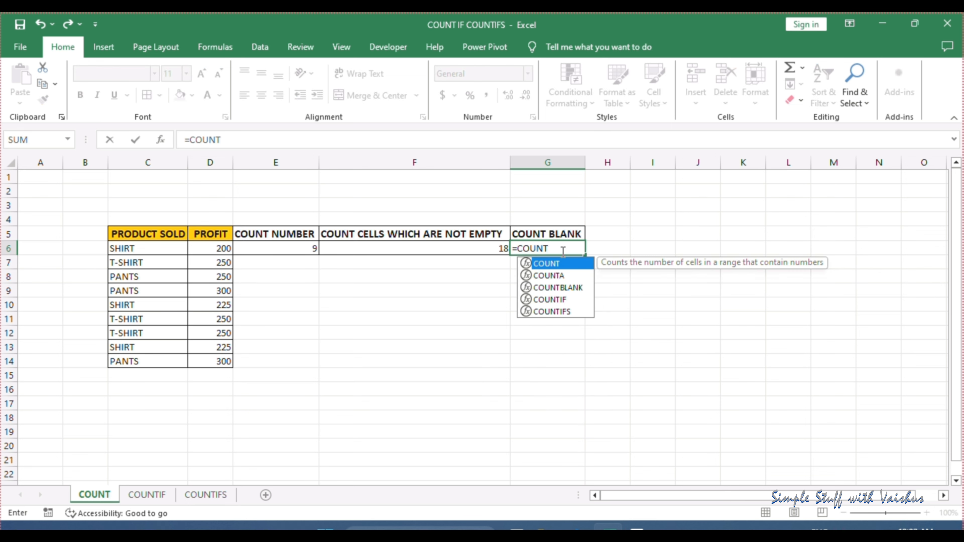
double_click(564, 288)
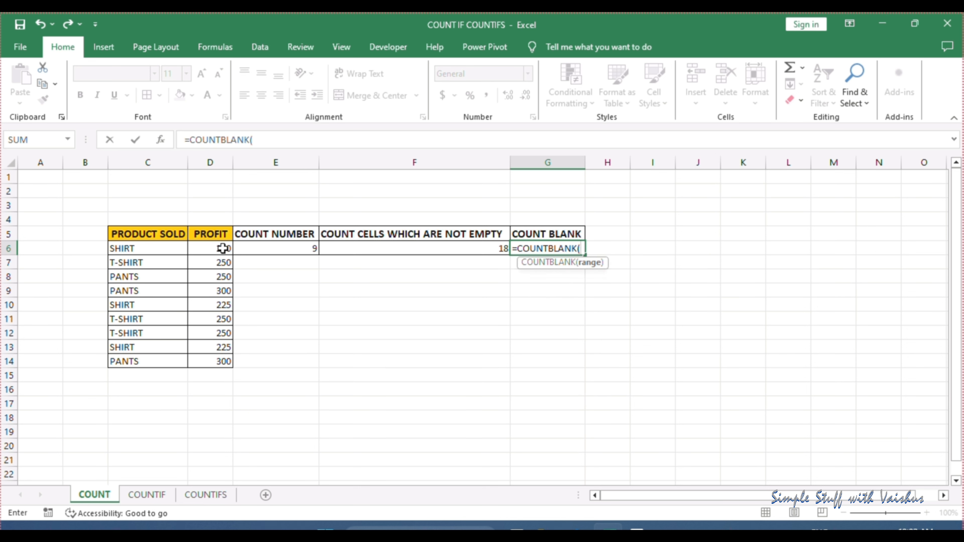
click(175, 249)
drag(175, 248, 220, 361)
key(Return)
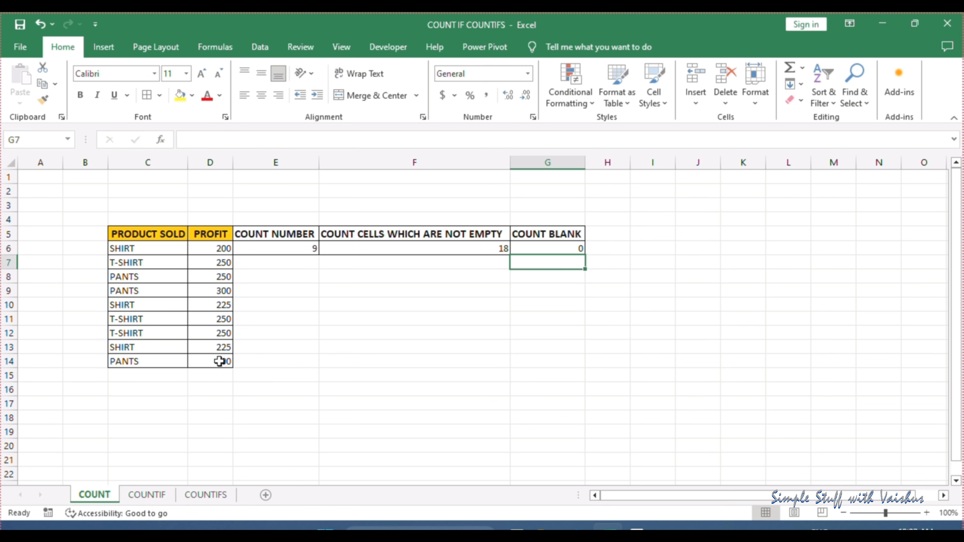
Clear the product in C10 and the profit in D10, and check the COUNTBLANK formula in G6
click(133, 305)
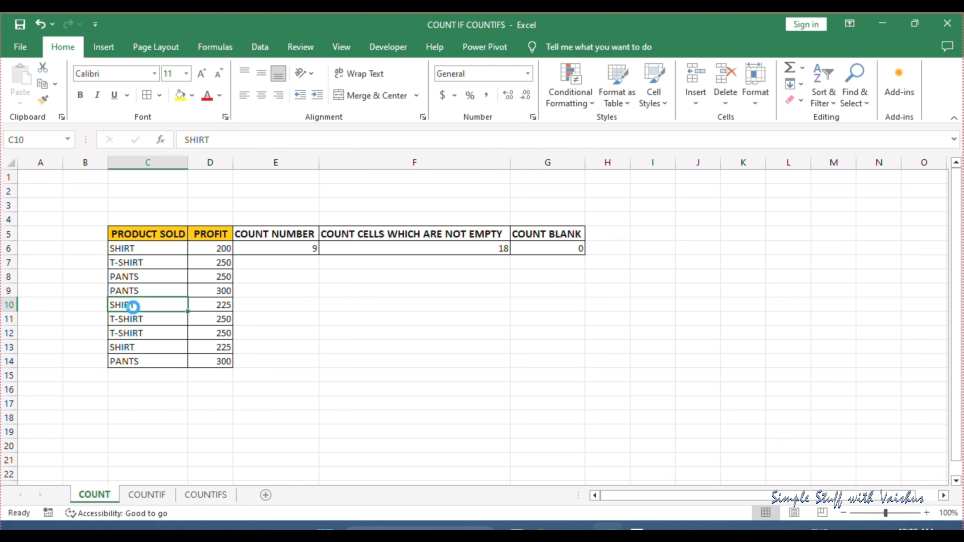
key(Delete)
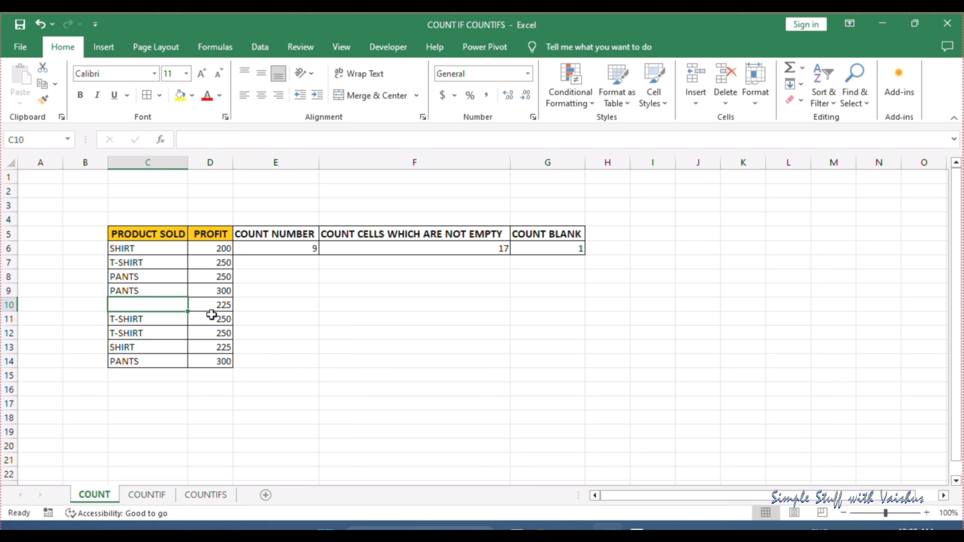
click(210, 307)
key(Delete)
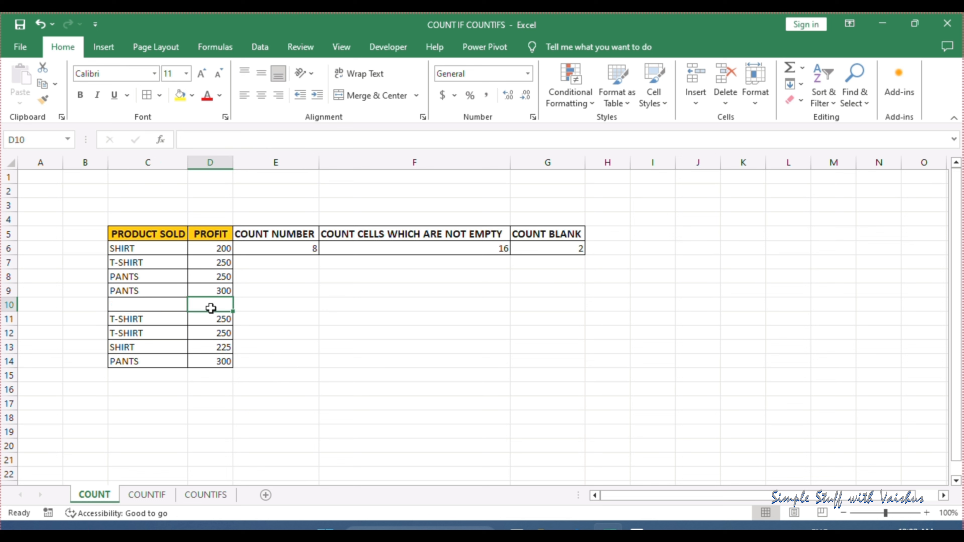
click(414, 280)
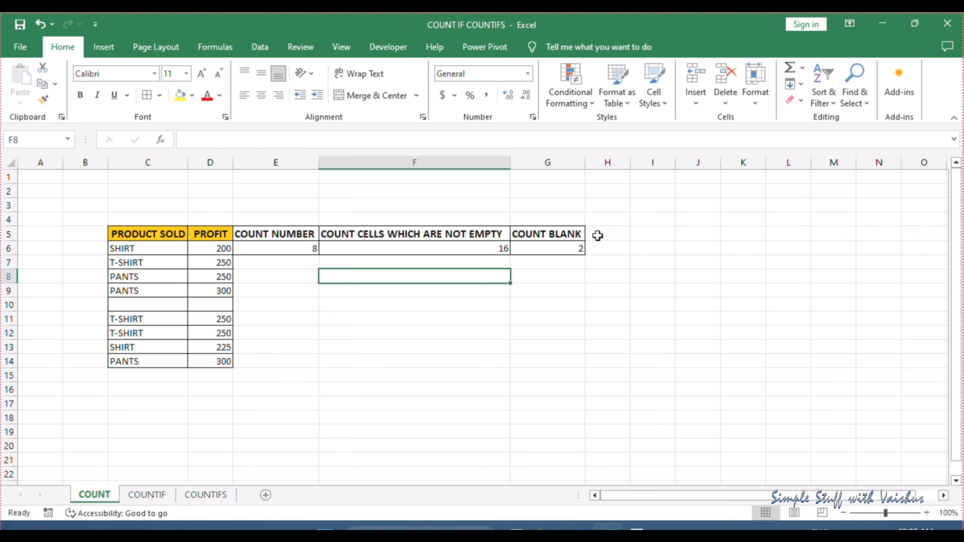
click(568, 246)
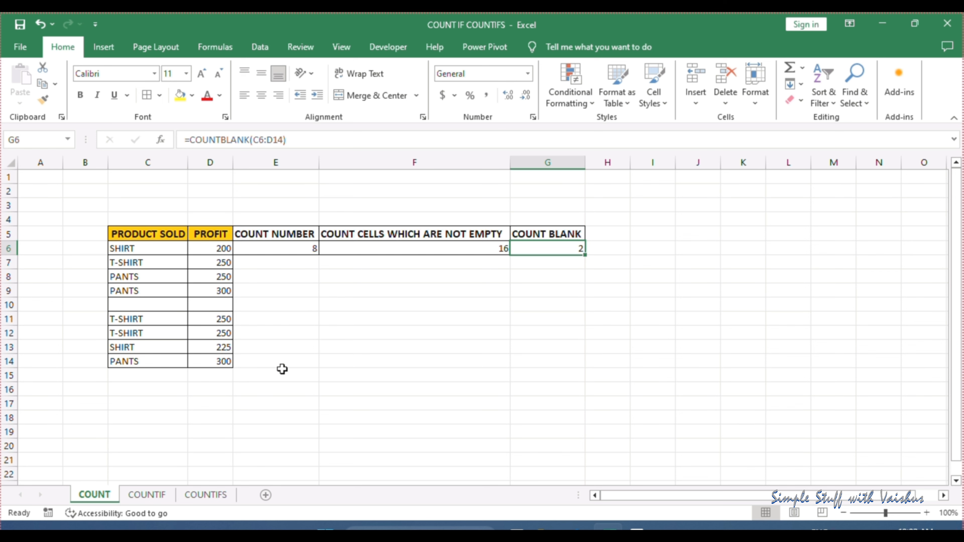
Switch to the COUNTIF sheet, review the product and profit columns, and select G6 beside SHIRT under HOW MANY PRODUCT SOLD
click(147, 495)
click(564, 315)
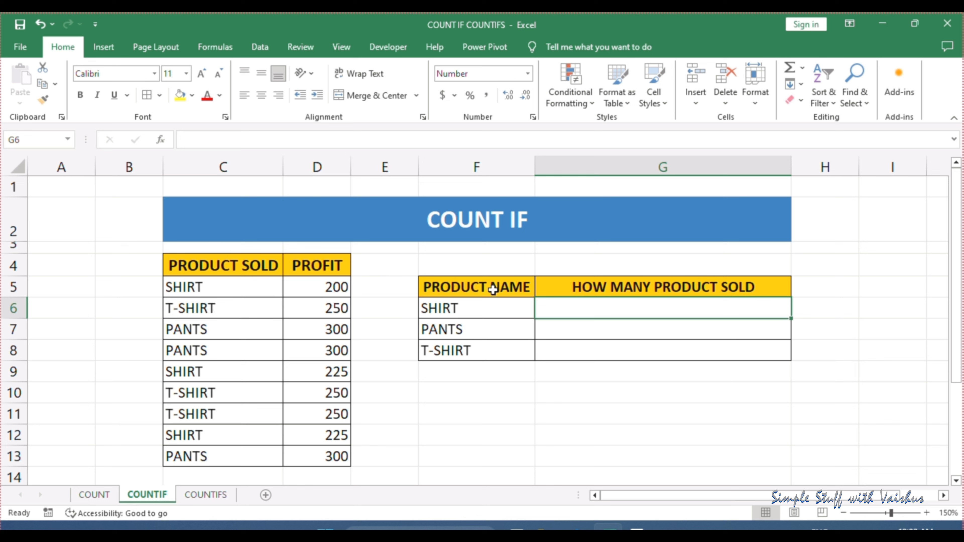
click(333, 273)
click(331, 292)
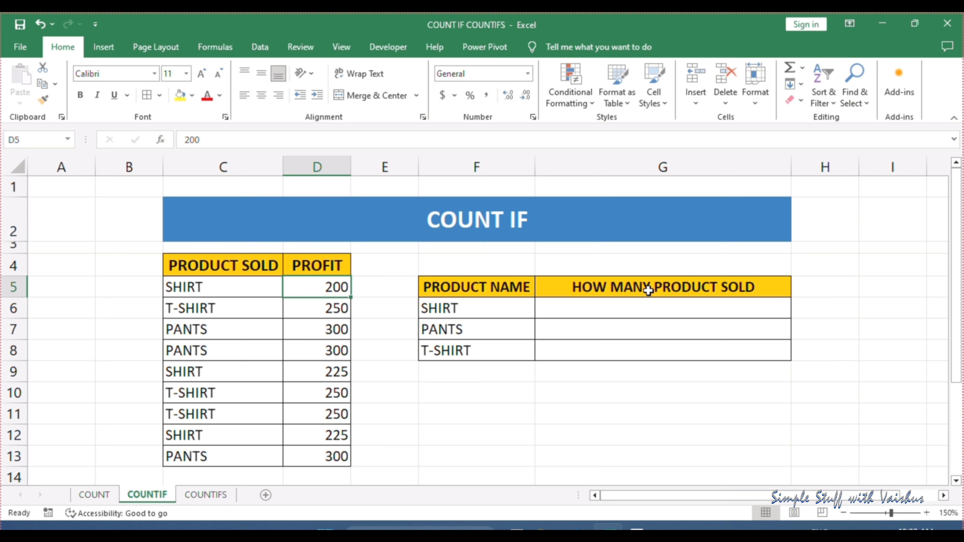
click(240, 285)
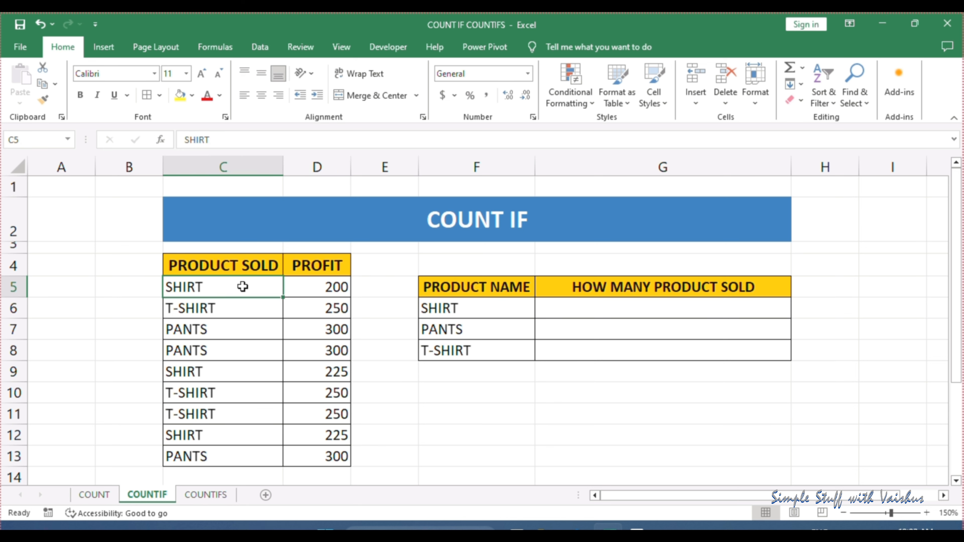
click(640, 306)
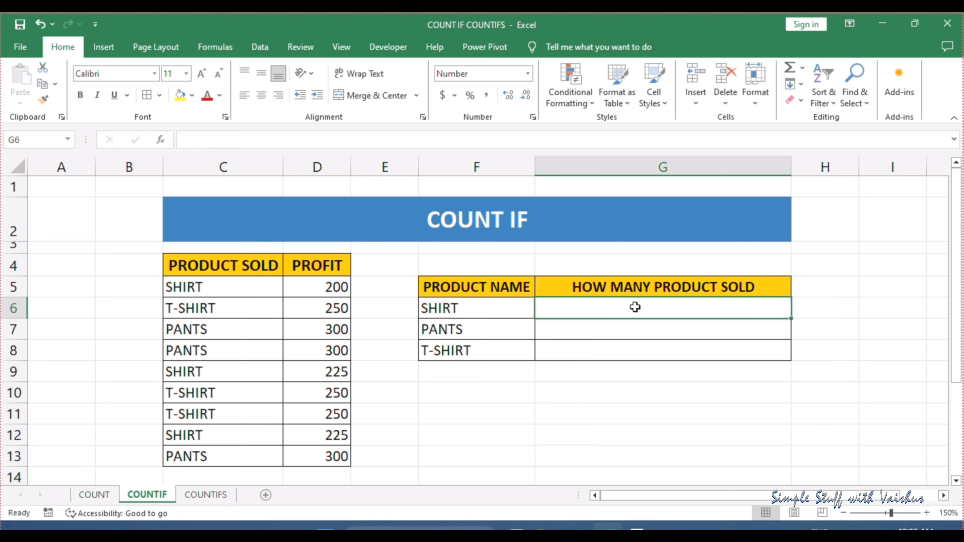
Enter a COUNTIF formula in G6 that counts "SHIRT" in the range C5:C13
text(=COUNT)
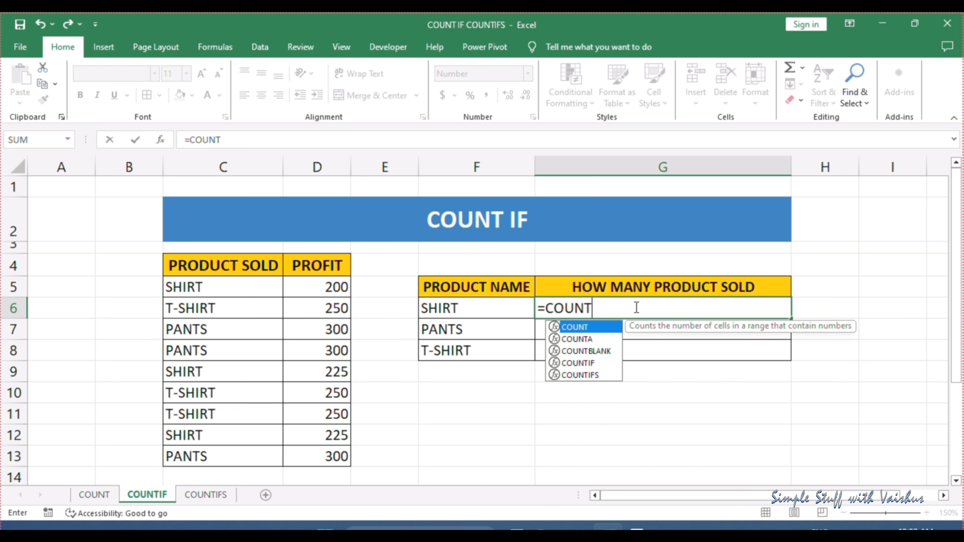
double_click(598, 364)
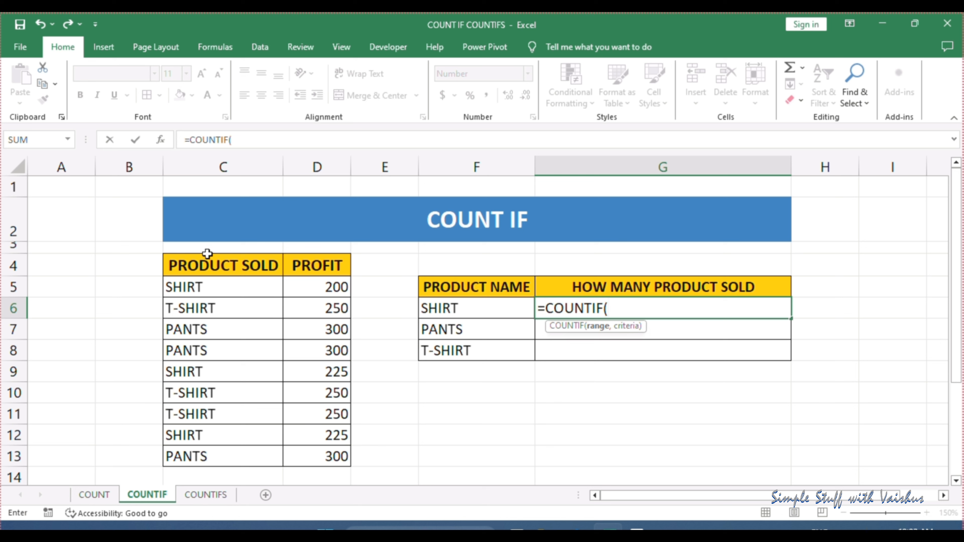
drag(232, 287, 245, 456)
text(,)
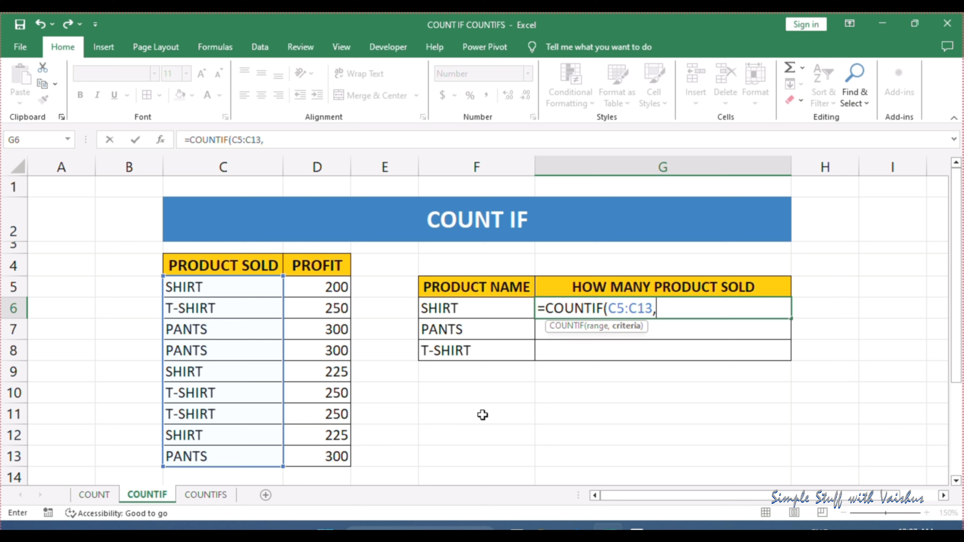
text("SHIRT"))
key(Return)
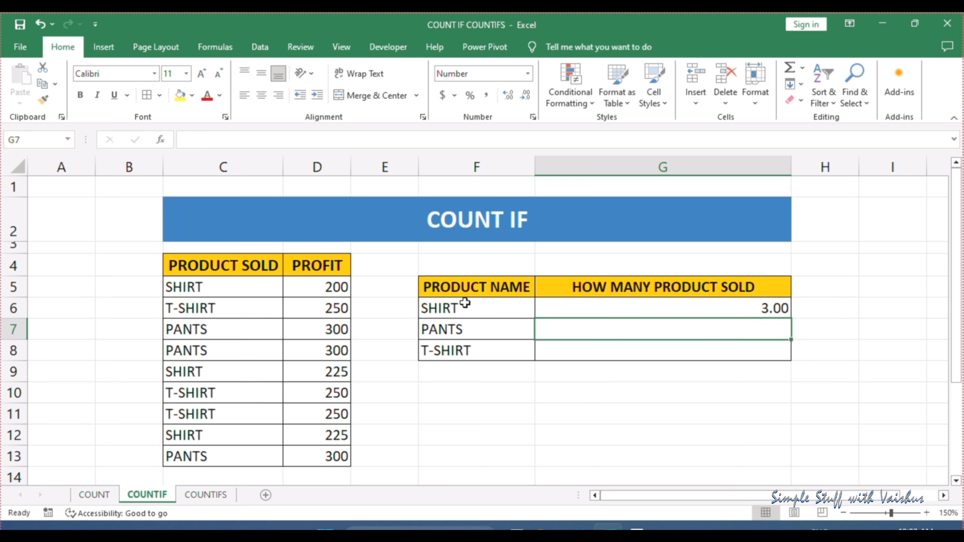
Check the COUNTIF formula in G6 against the SHIRT entries in C5, C9 and C12
click(713, 303)
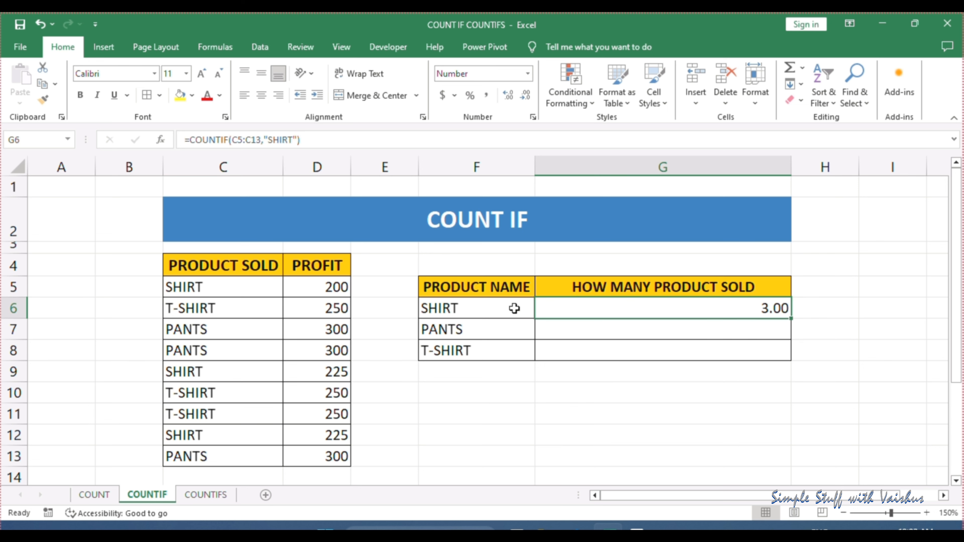
click(213, 286)
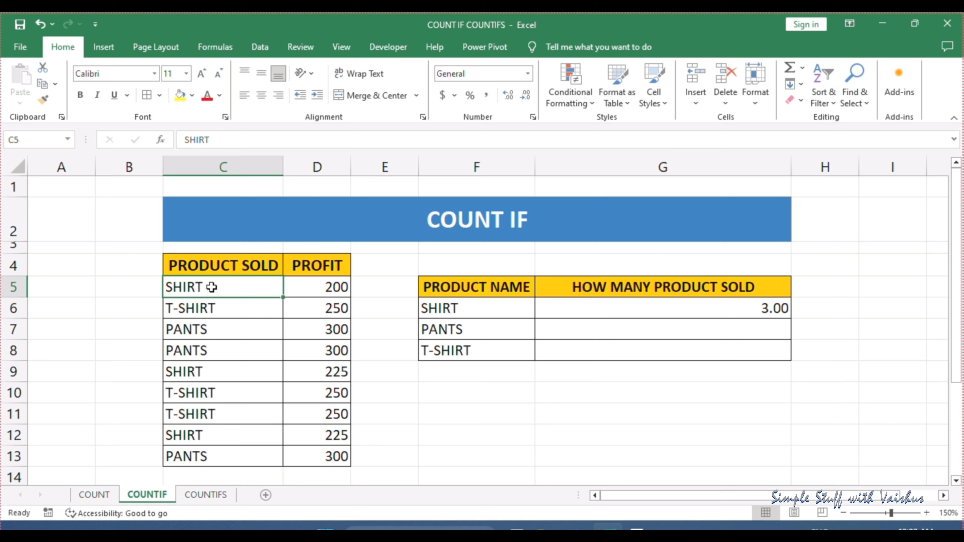
click(201, 370)
click(216, 437)
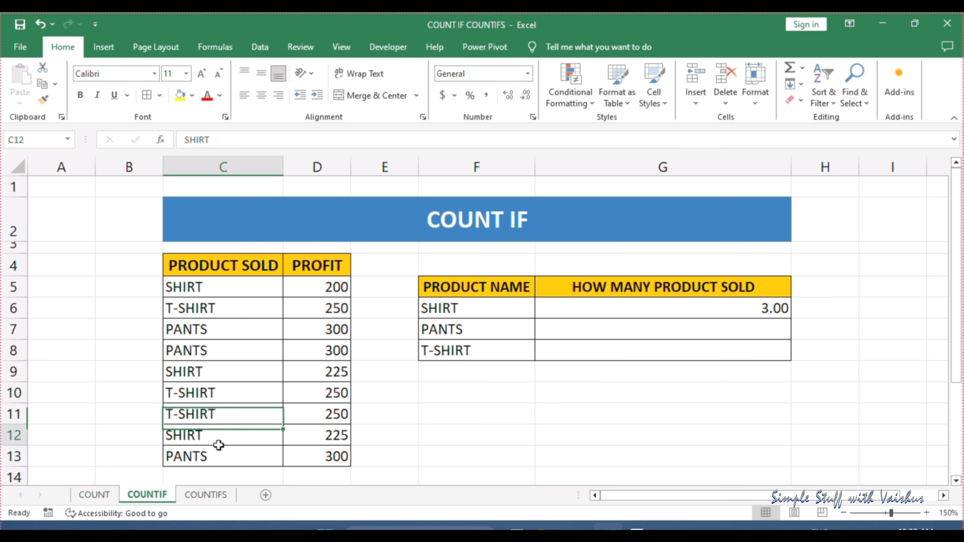
click(665, 329)
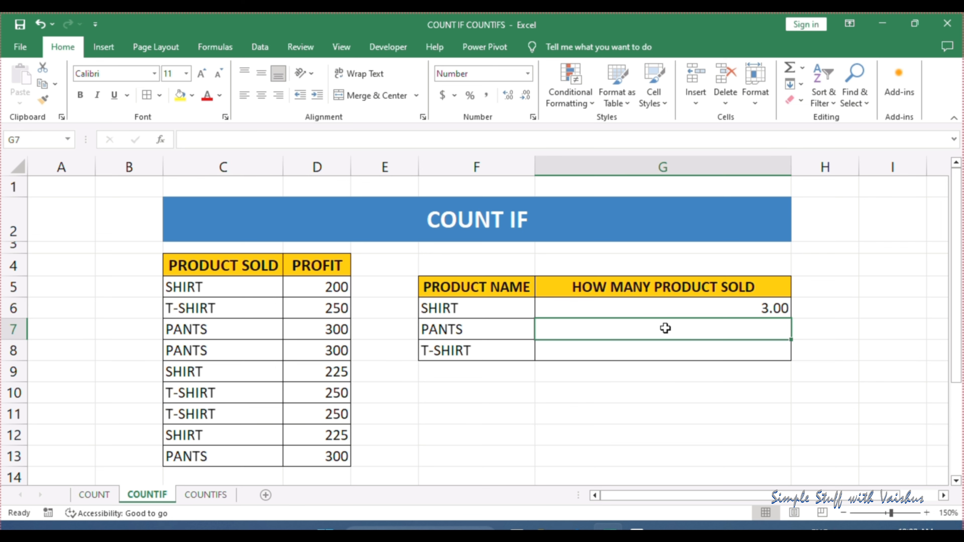
click(674, 306)
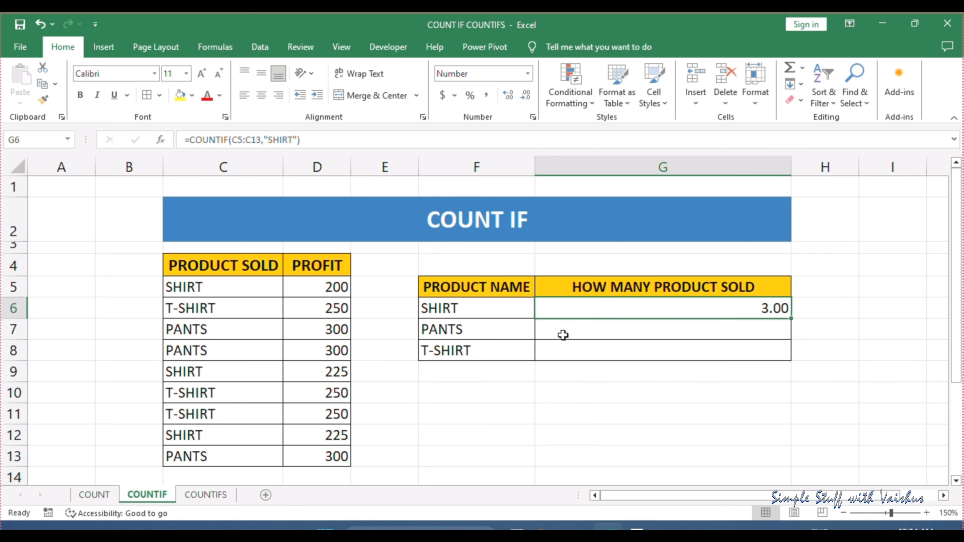
click(573, 328)
Replace the "SHIRT" criterion in the G6 formula with a reference to cell F6
click(703, 307)
click(303, 140)
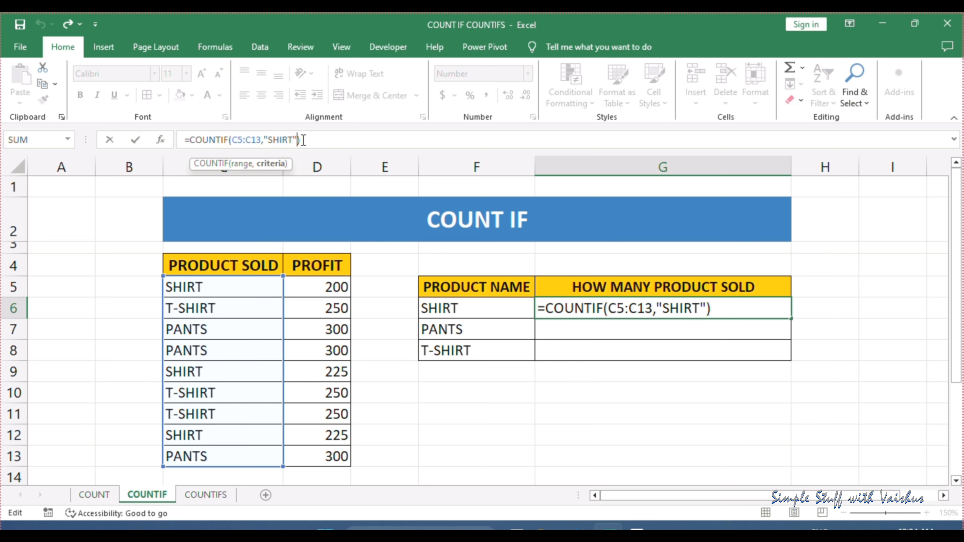
key(BackSpace)
key(BackSpace)
key(BackSpace)
key(BackSpace)
key(BackSpace)
key(BackSpace)
key(BackSpace)
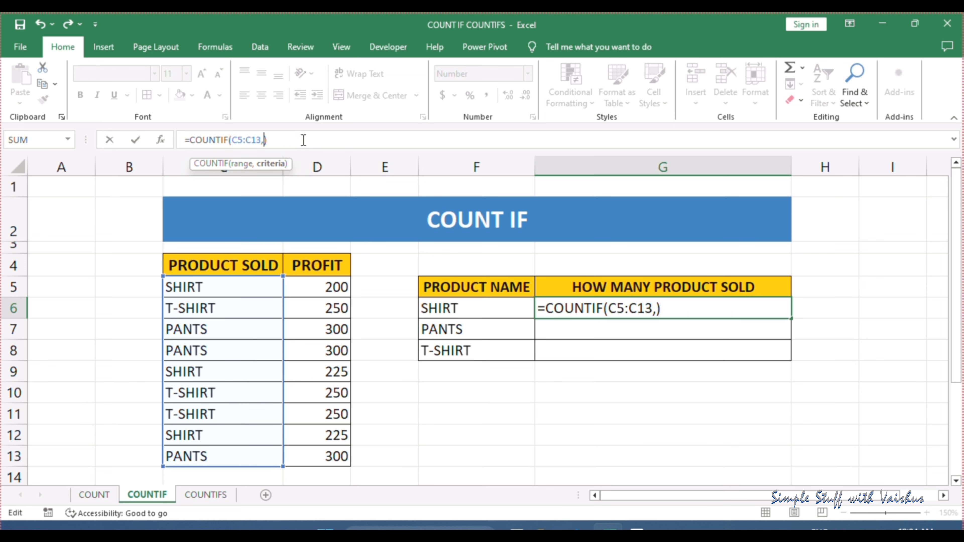
click(466, 306)
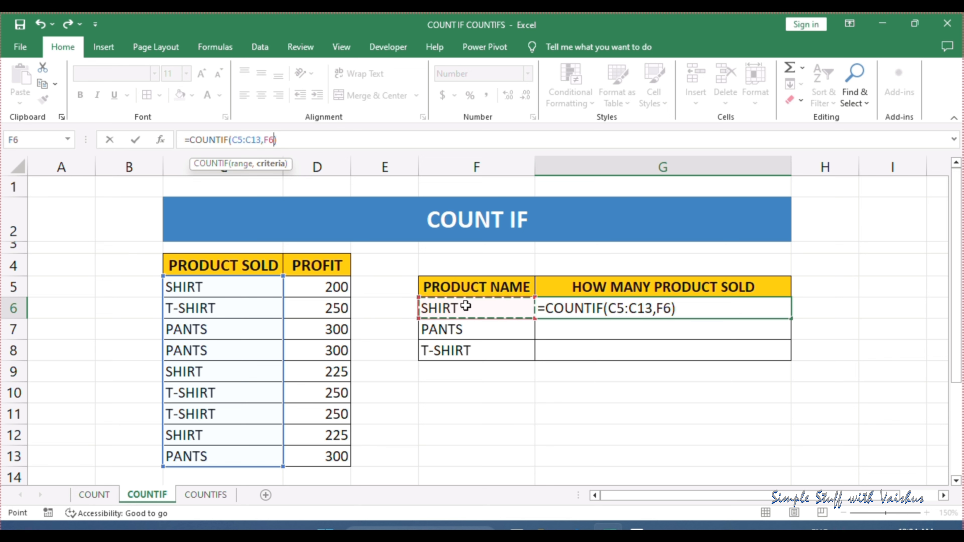
Make the COUNTIF range in G6 absolute as $C$5:$C$13 and confirm the formula
click(243, 140)
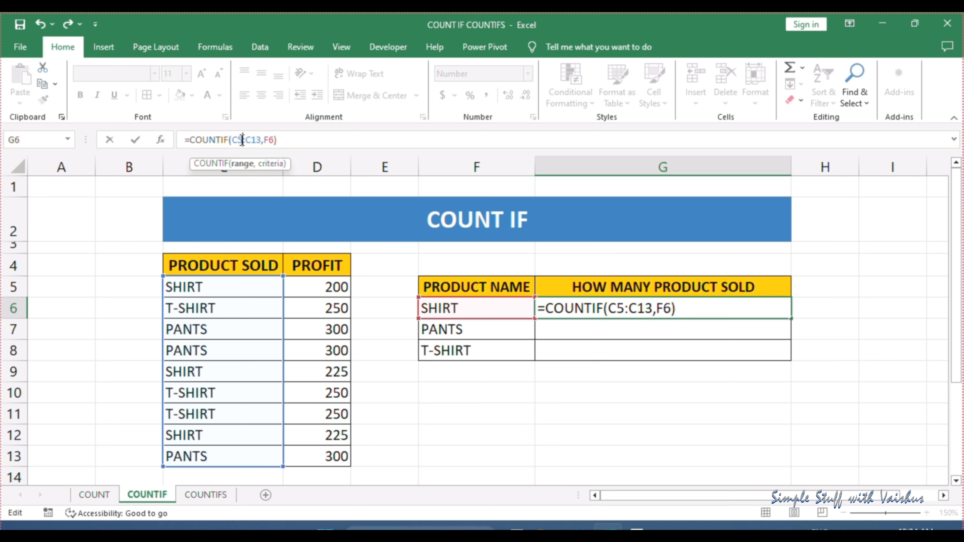
key(F4)
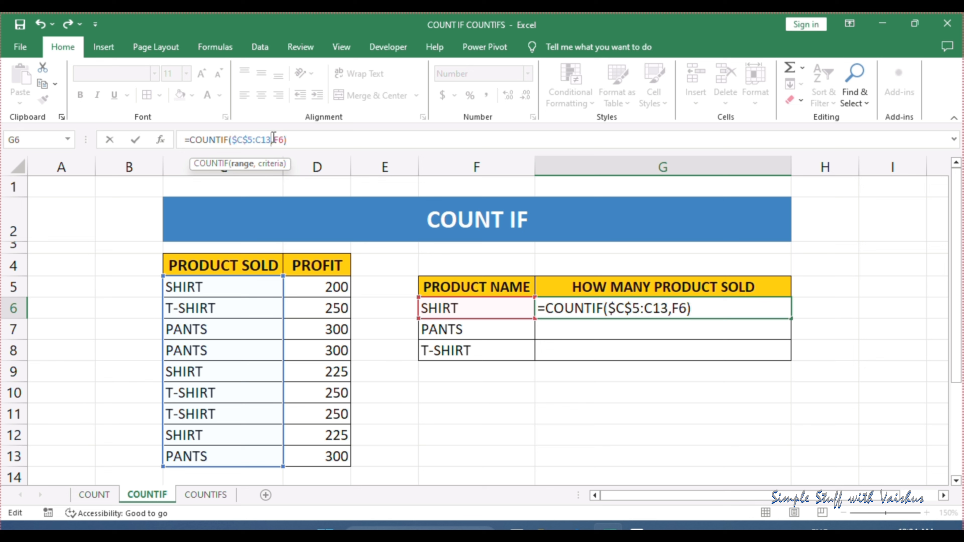
key(F4)
click(311, 140)
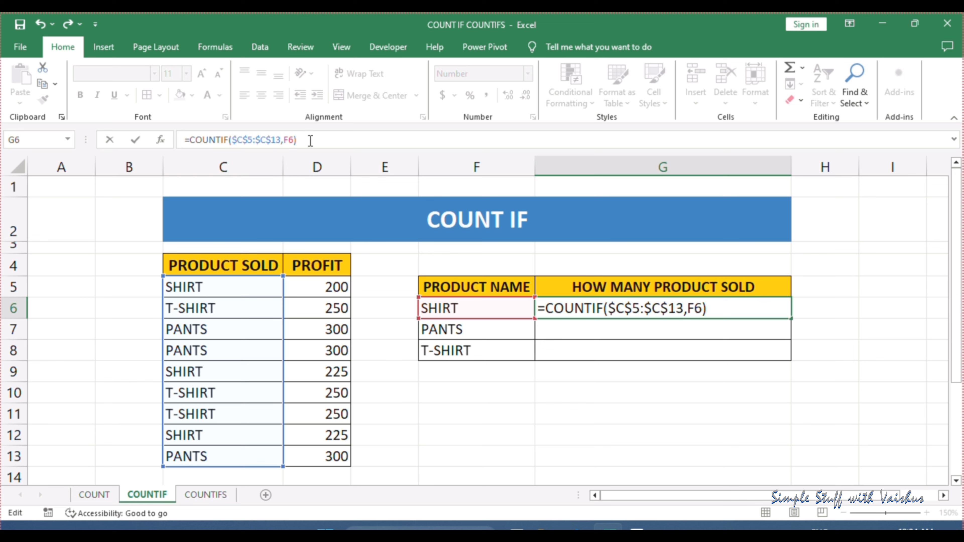
key(Return)
Fill the COUNTIF formula from G6 down to G8 and check the references in each copied formula
click(721, 312)
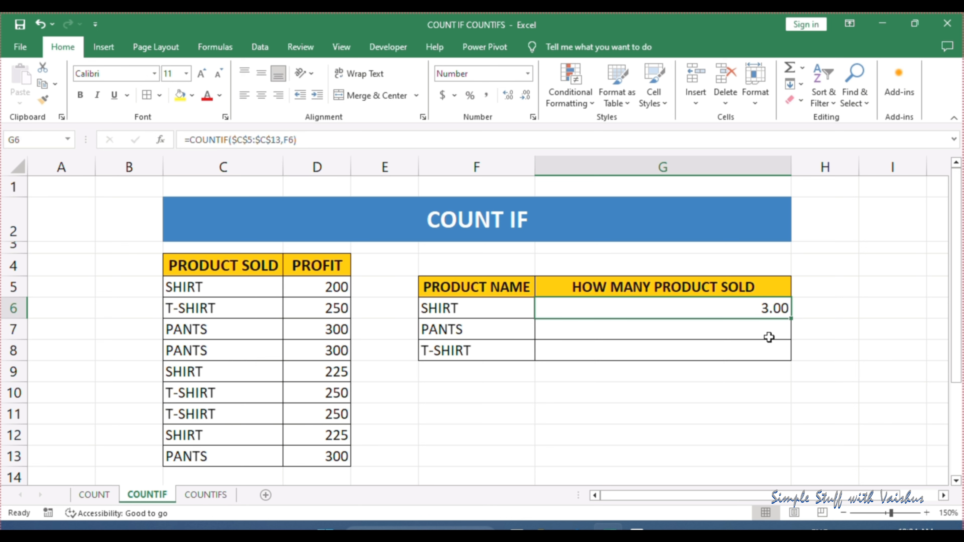
drag(791, 318, 788, 359)
click(305, 139)
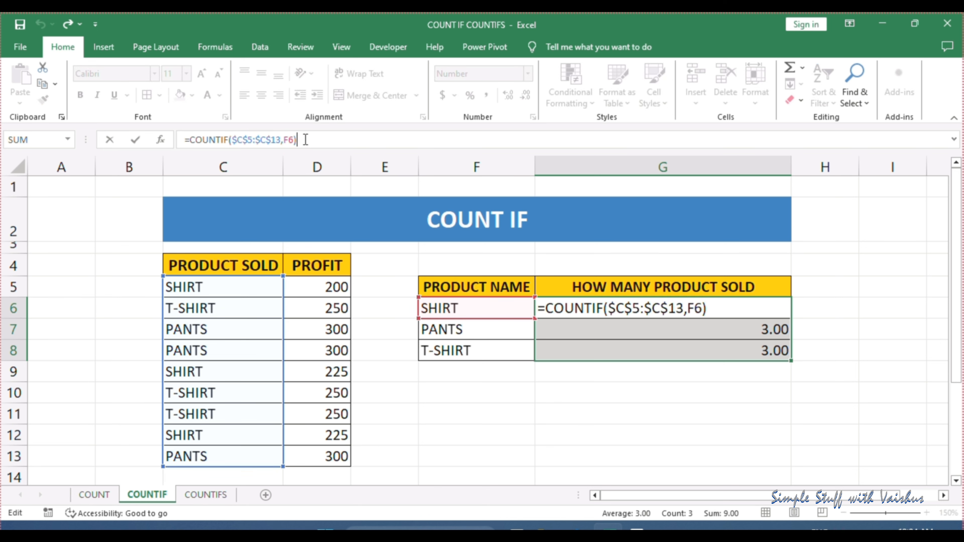
key(Return)
click(306, 140)
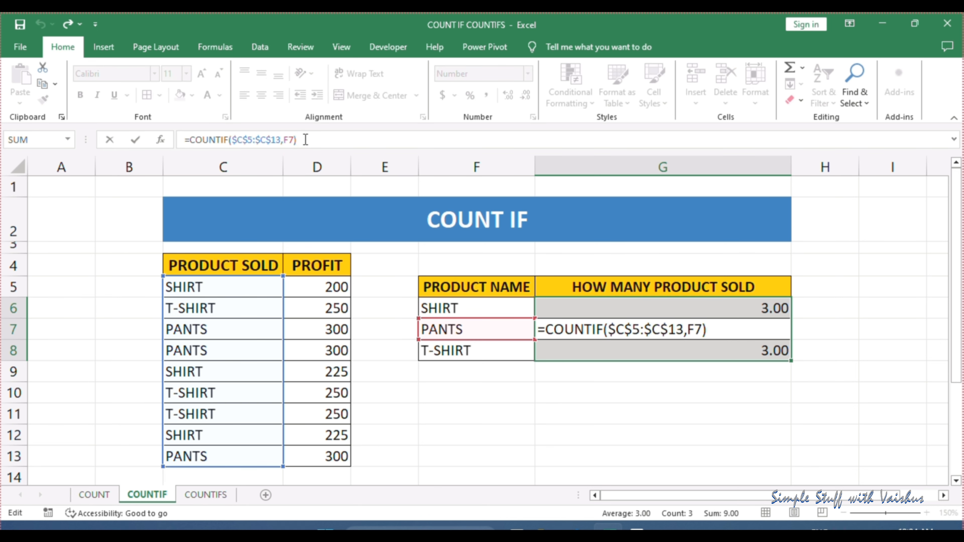
key(Return)
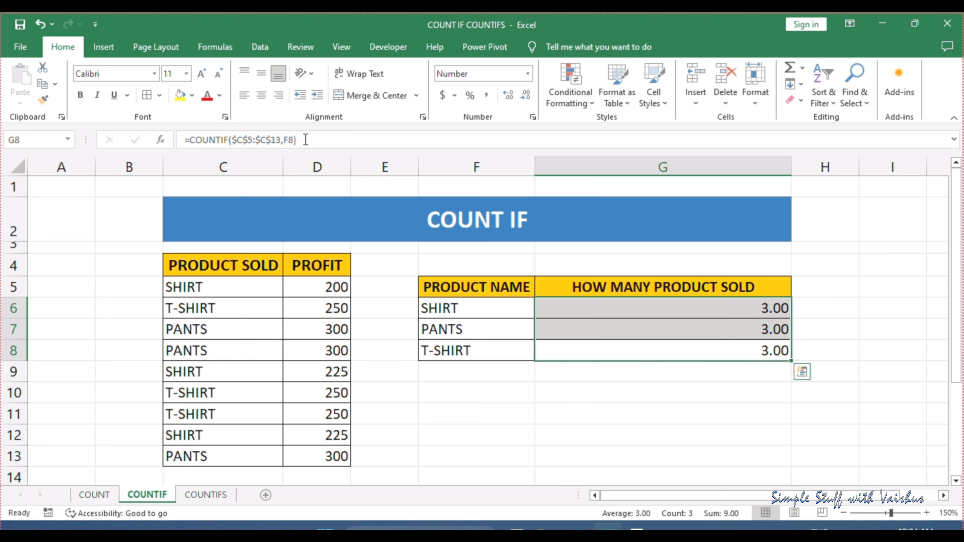
click(305, 140)
key(Return)
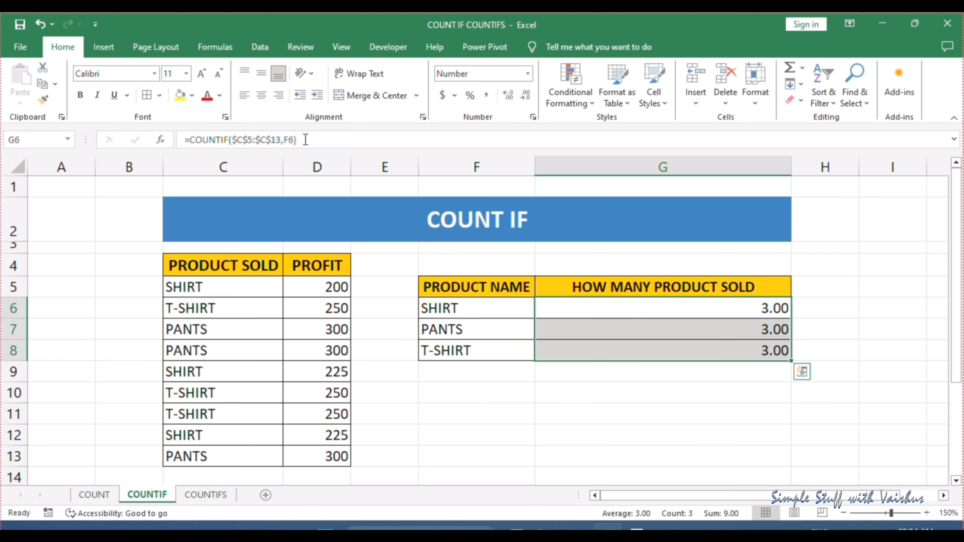
click(739, 306)
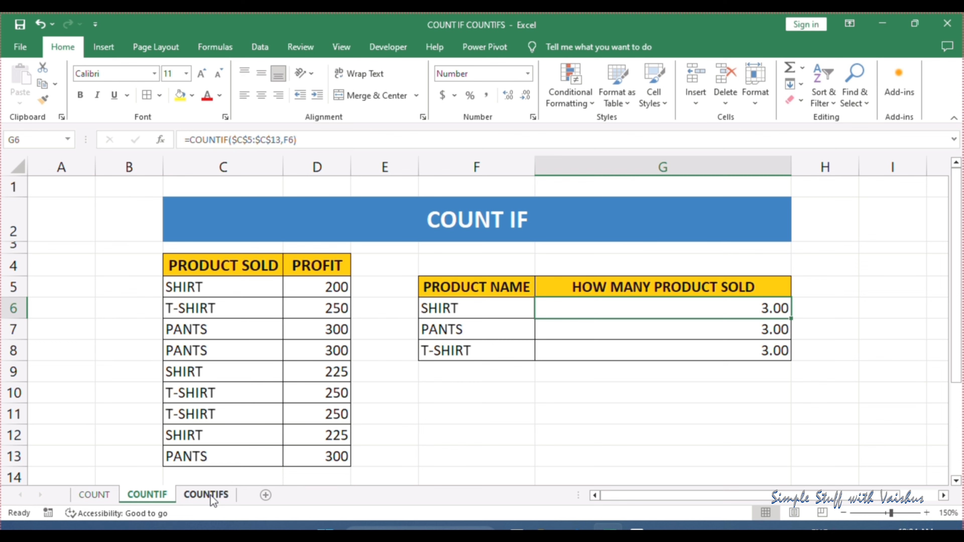
Switch to the COUNTIFS sheet and review the SHIRT and BLACK criteria in H7 and I7
click(201, 495)
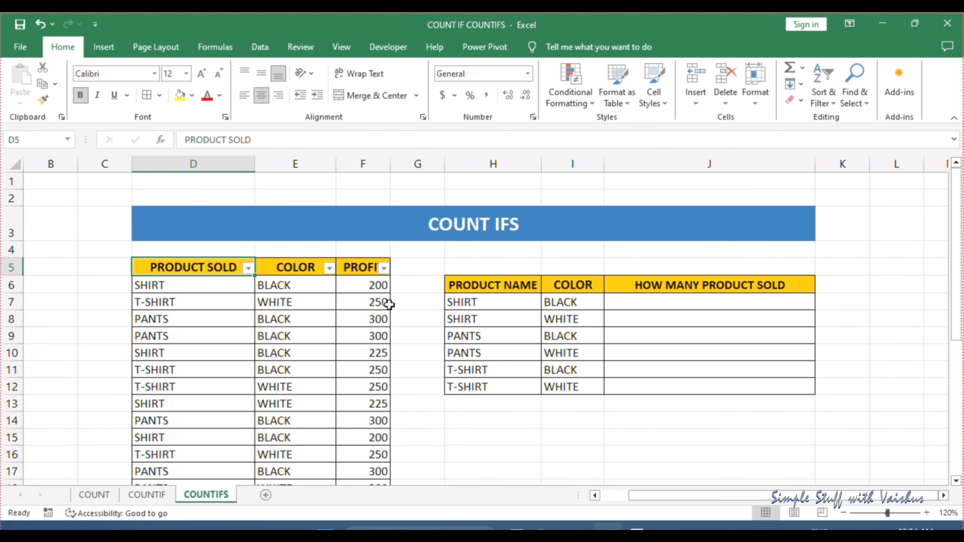
scroll(456, 310, up, 2)
click(687, 306)
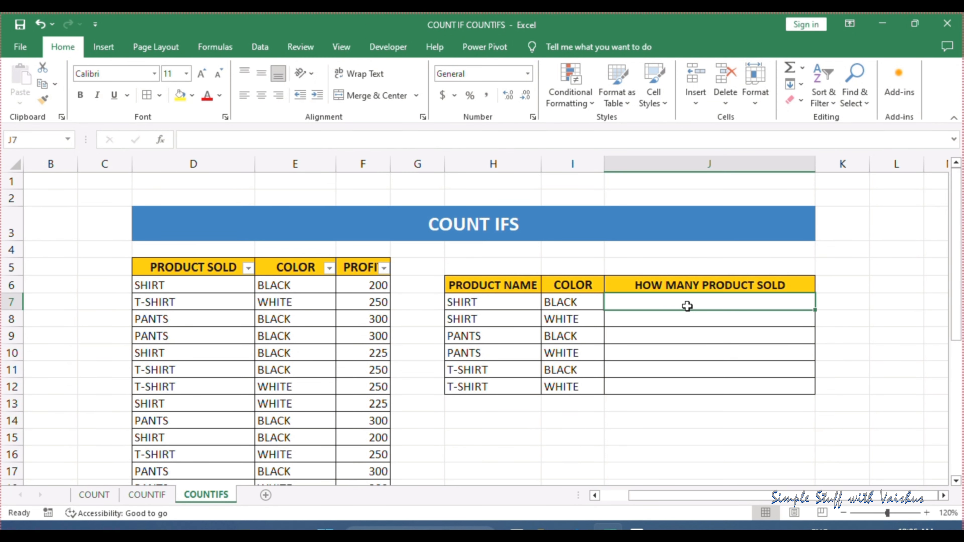
click(501, 301)
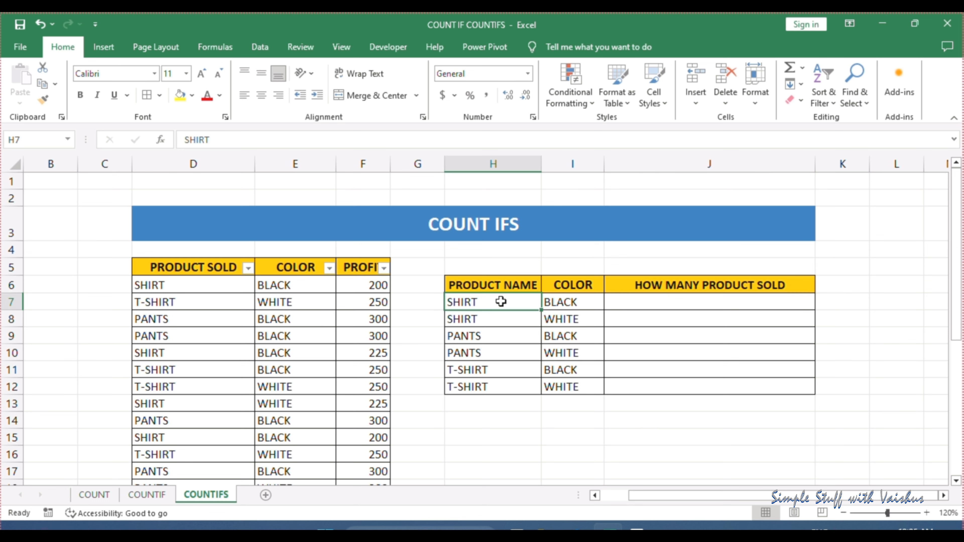
click(570, 303)
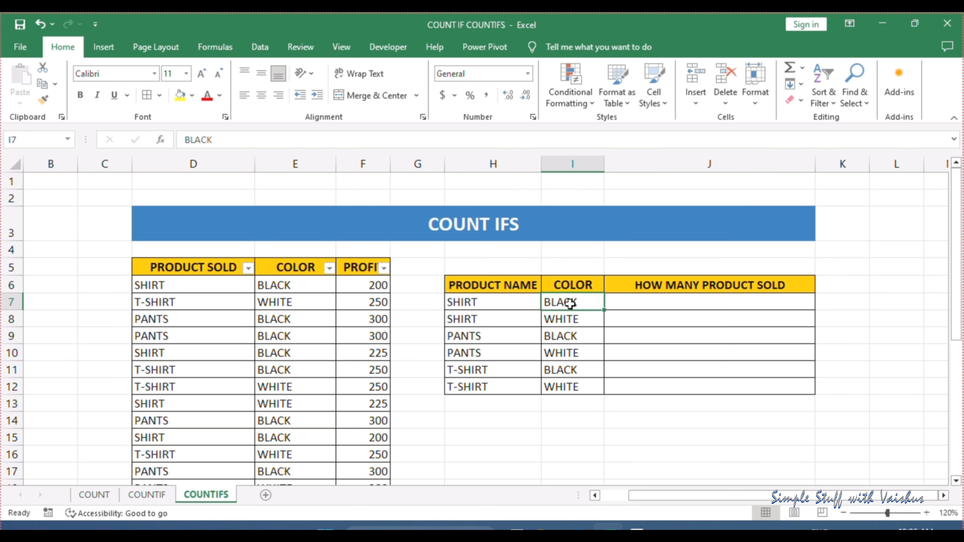
Enter =COUNTIFS in J7 under HOW MANY PRODUCT SOLD, beside SHIRT and BLACK
click(666, 304)
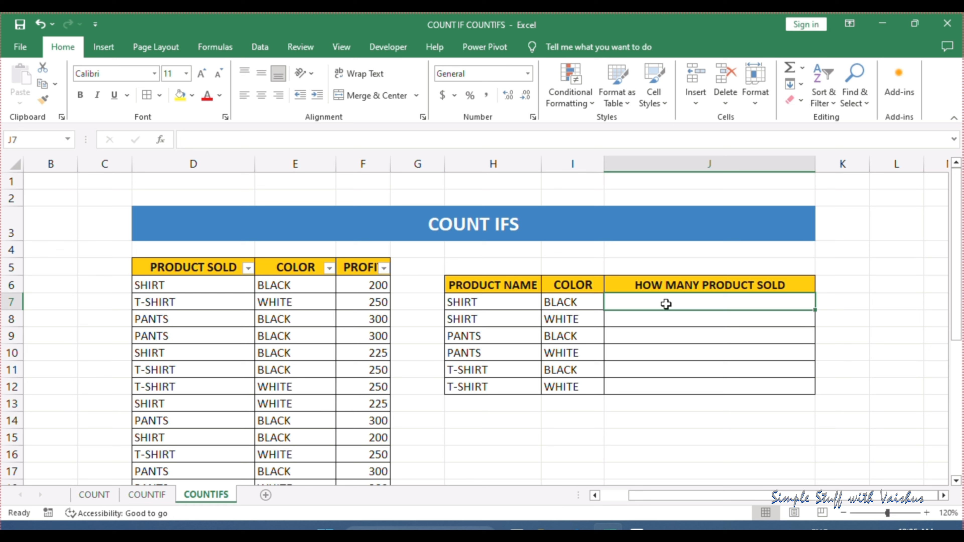
text(=)
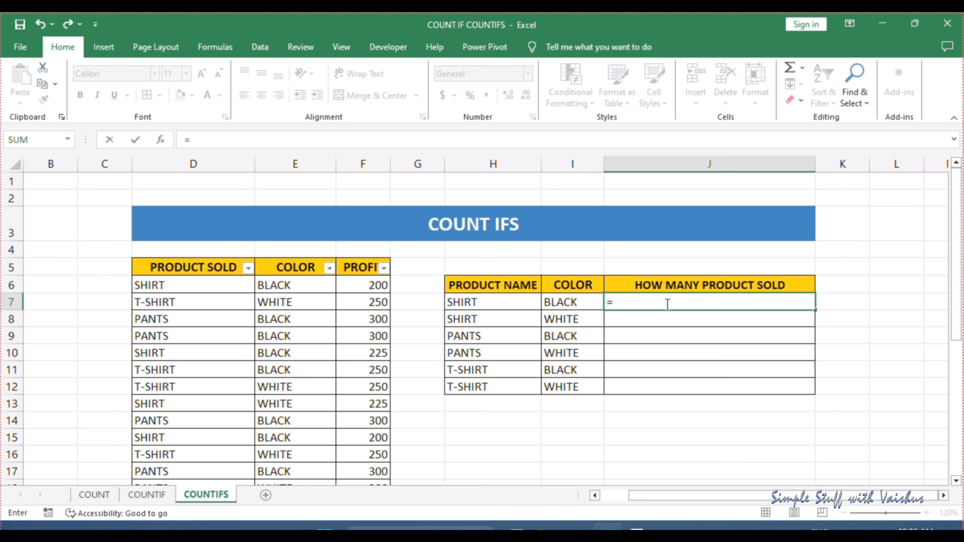
text(COUNTS)
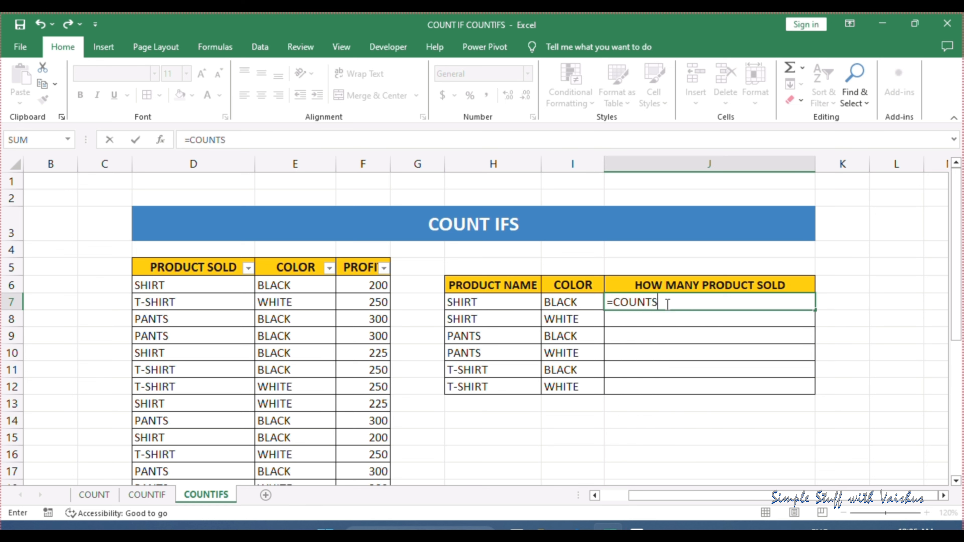
key(BackSpace)
text(IFS)
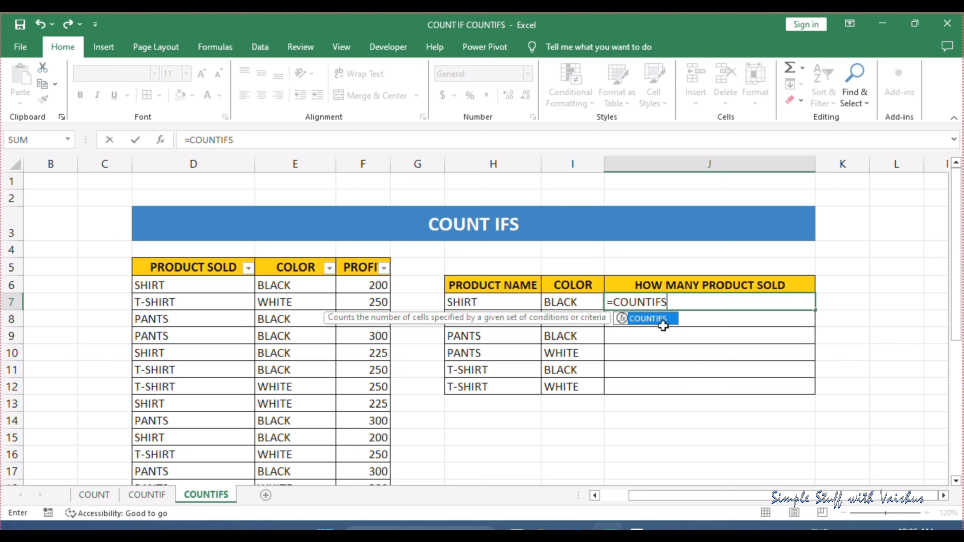
key(Return)
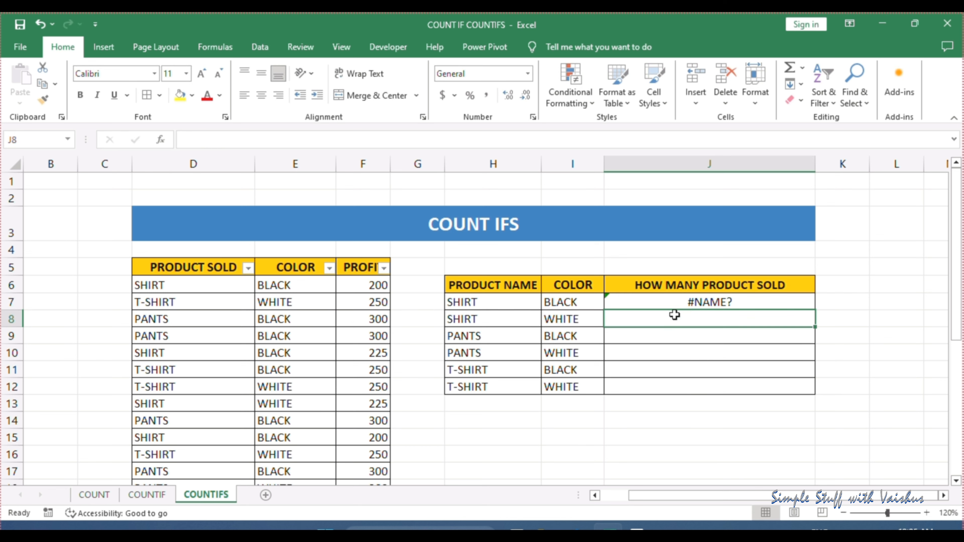
Reopen the COUNTIFS formula in J7 and give the product cells D6:D32 as its first criteria range
click(705, 303)
click(251, 140)
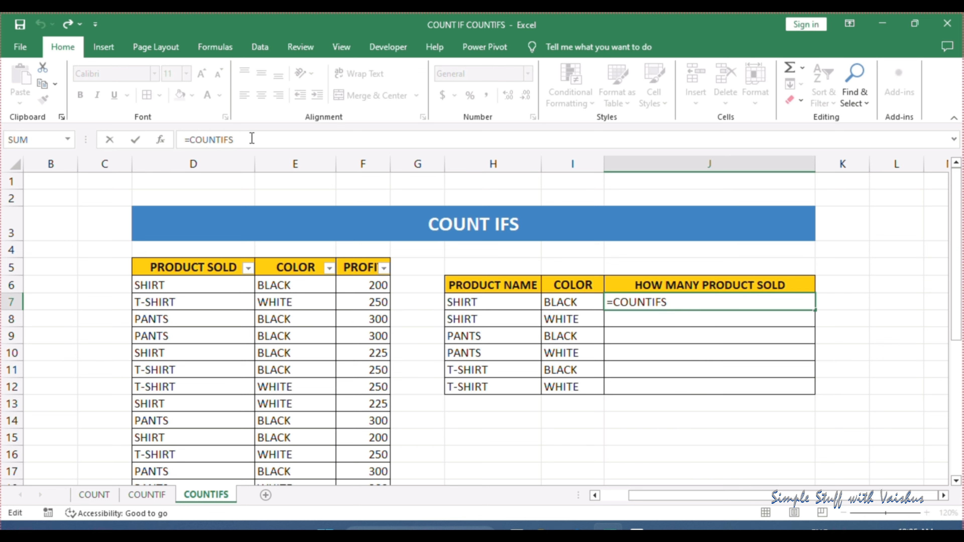
text(()
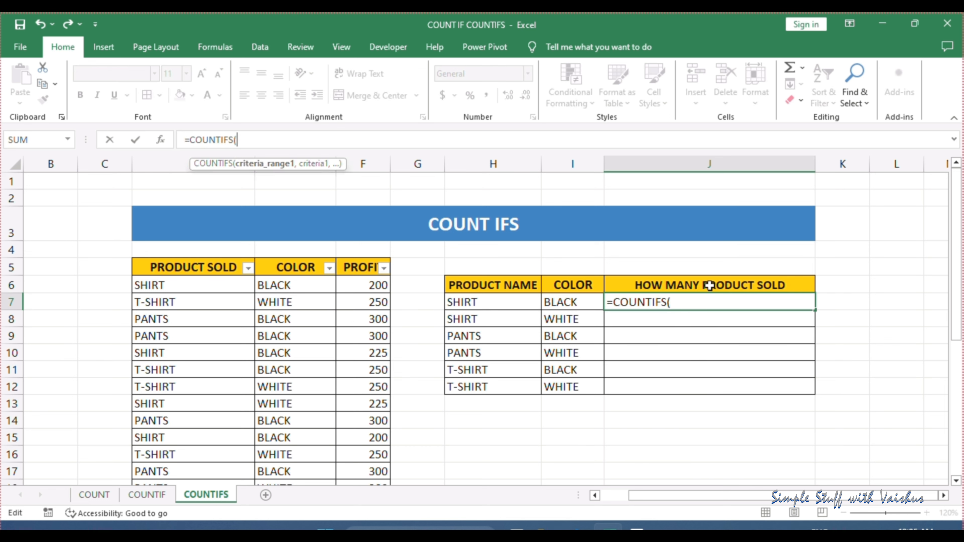
click(693, 304)
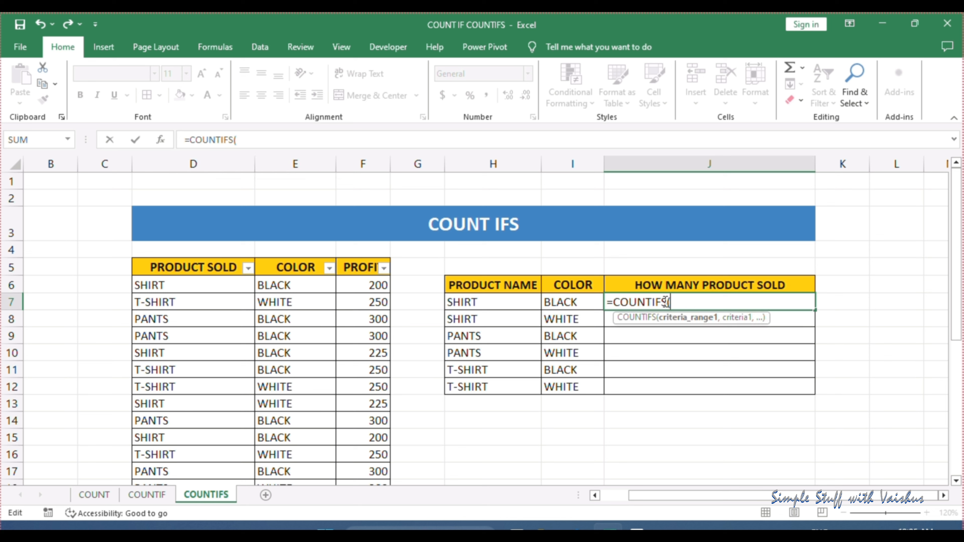
scroll(267, 327, down, 1)
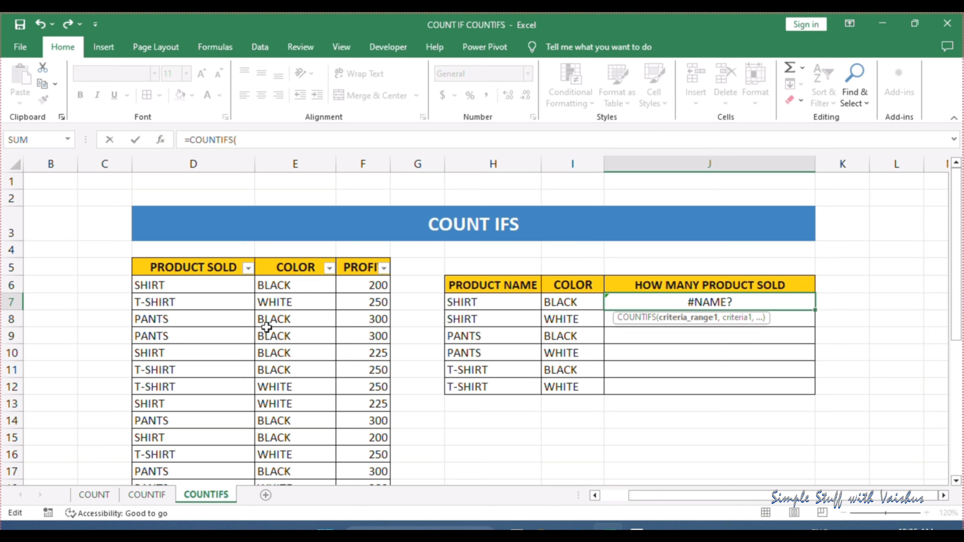
scroll(267, 327, down, 1)
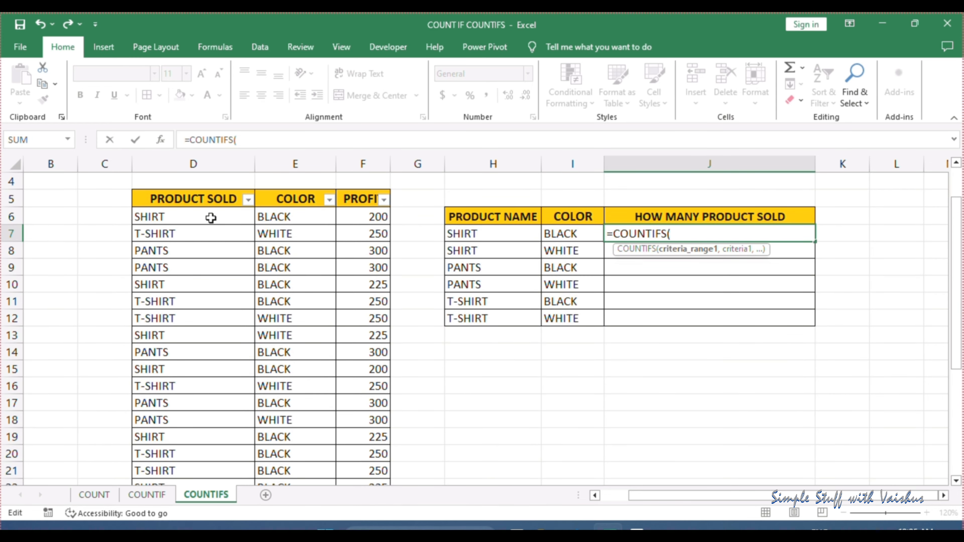
drag(211, 218, 227, 455)
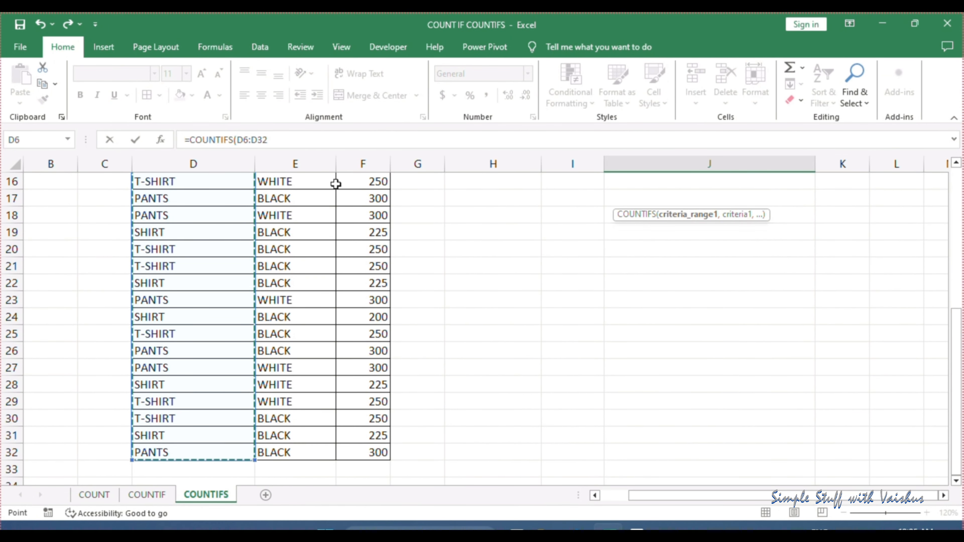
Add "SHIRT" as the first criterion of the COUNTIFS formula in J7
click(297, 138)
text(,)
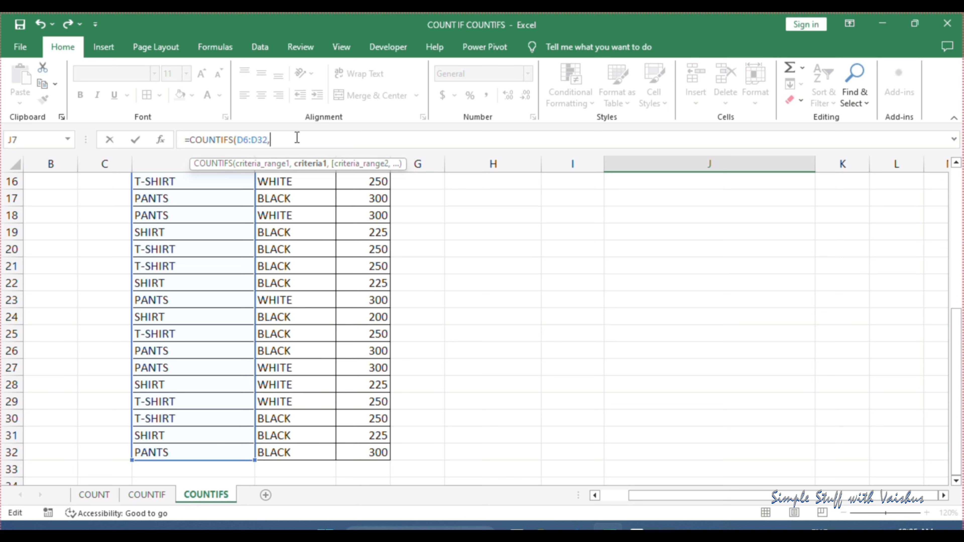
text("SHIRT"),)
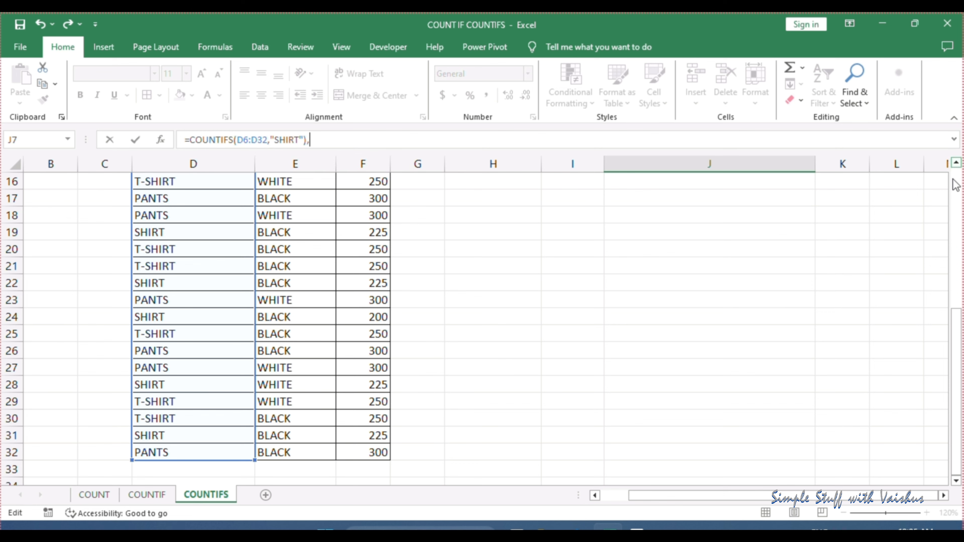
Insert the color cells E6:E32 as the second criteria range, inside the closing parenthesis of the J7 formula
drag(957, 357, 963, 225)
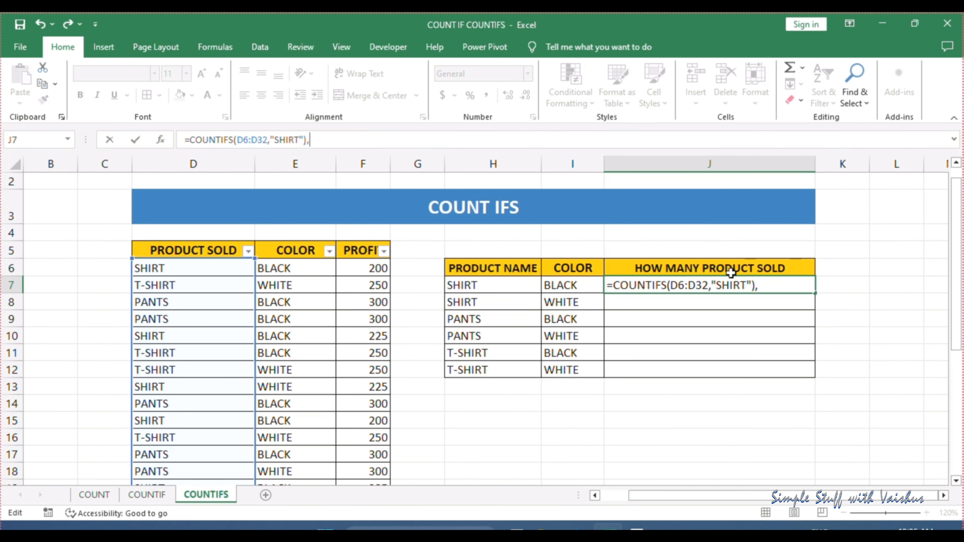
click(303, 138)
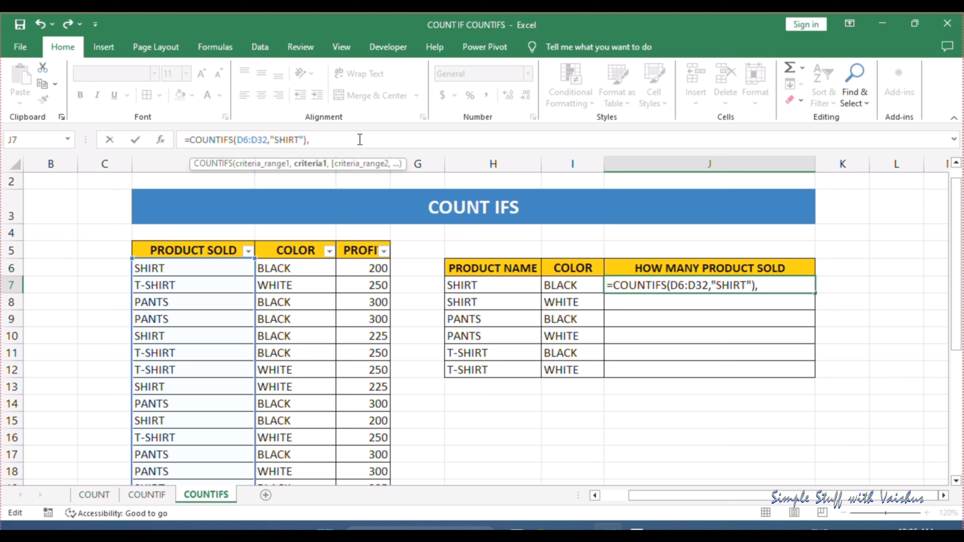
text(,)
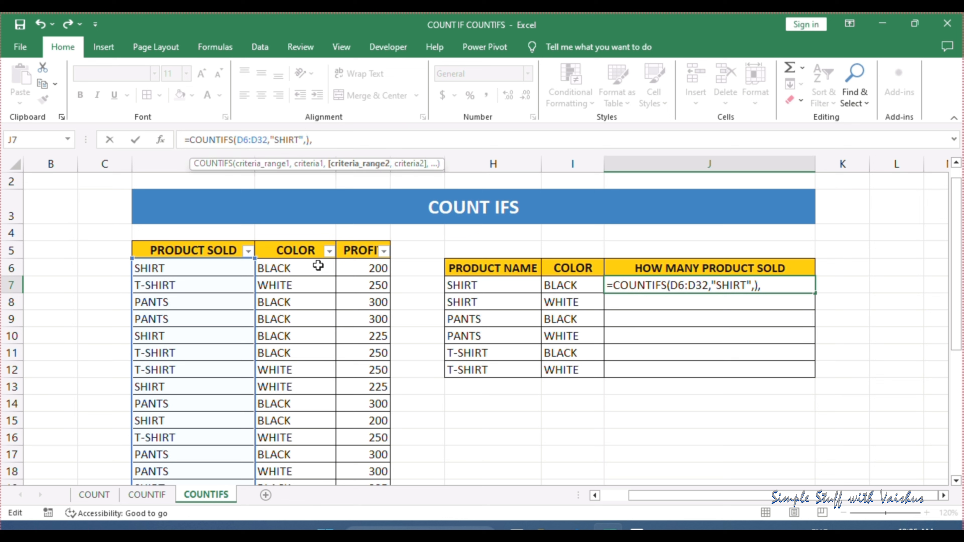
click(306, 269)
drag(306, 269, 310, 446)
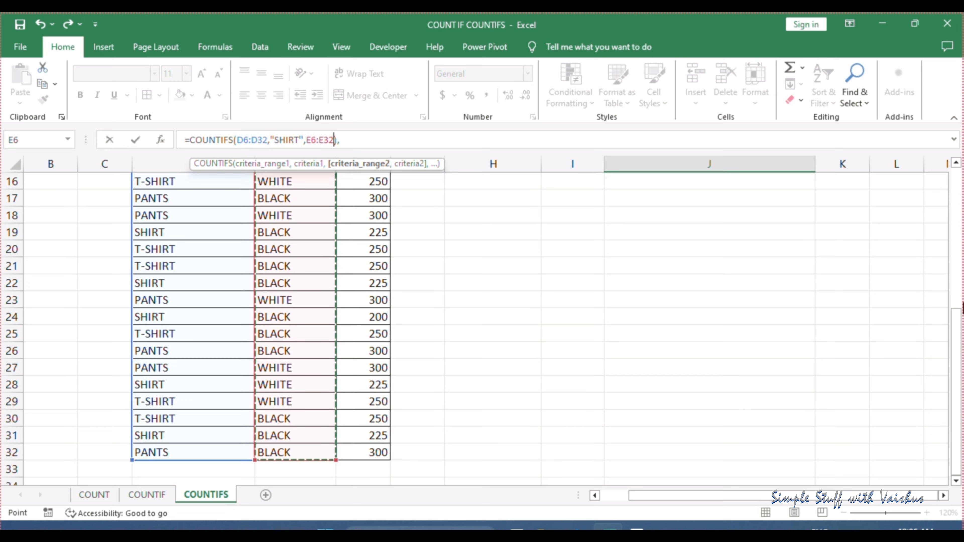
Add "BLACK" as the second criterion, enter the J7 formula and accept Excel's correction to =COUNTIFS(D6:D32,"SHIRT",E6:E32,"BLACK")
drag(956, 359, 957, 209)
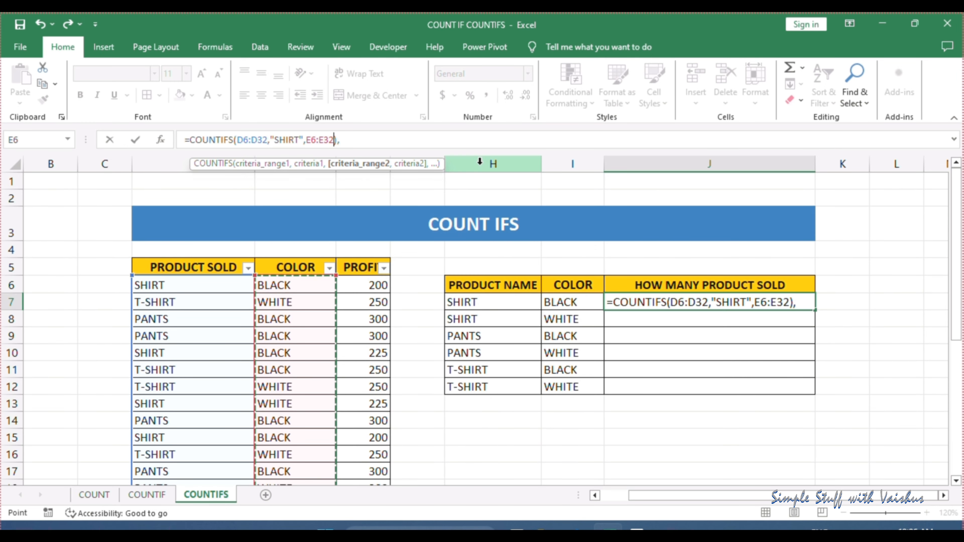
text(,")
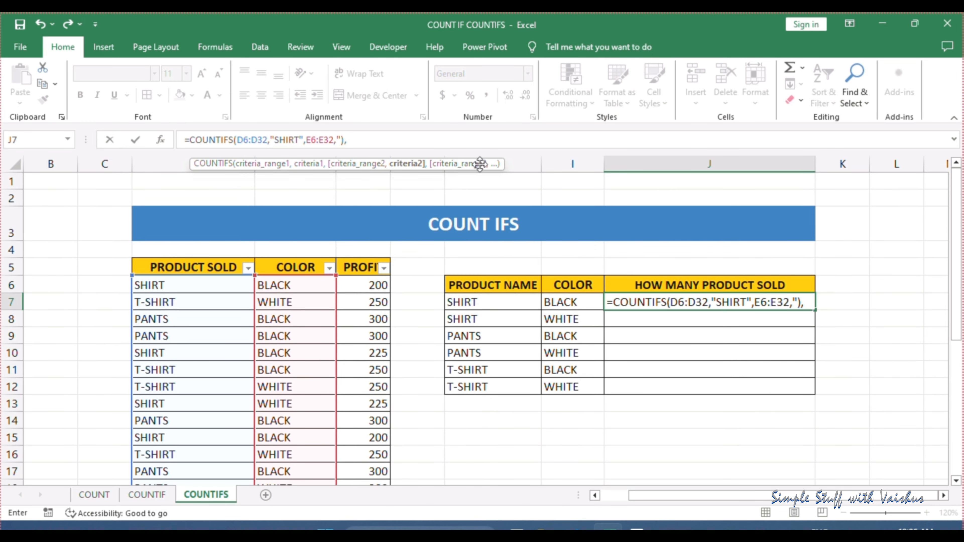
text(BLACK)
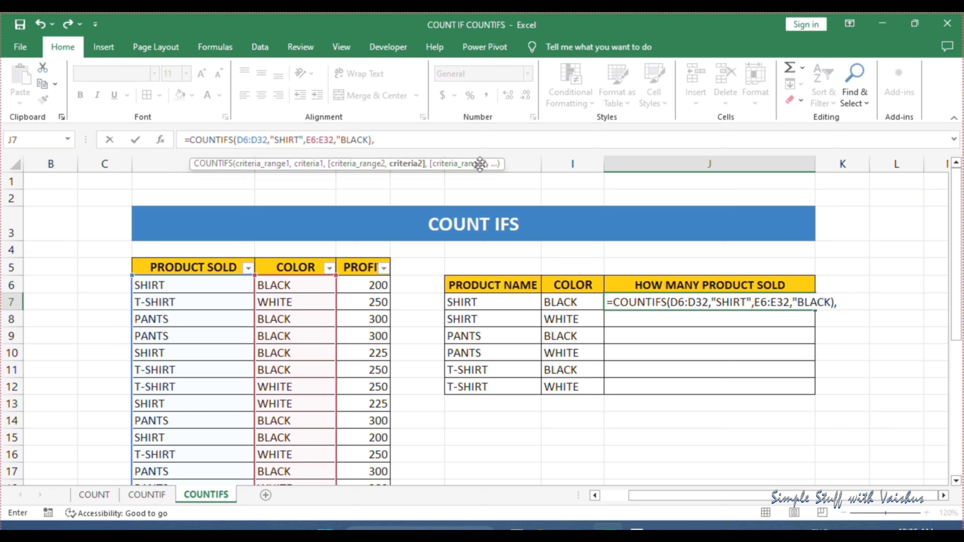
text(")),)
key(Return)
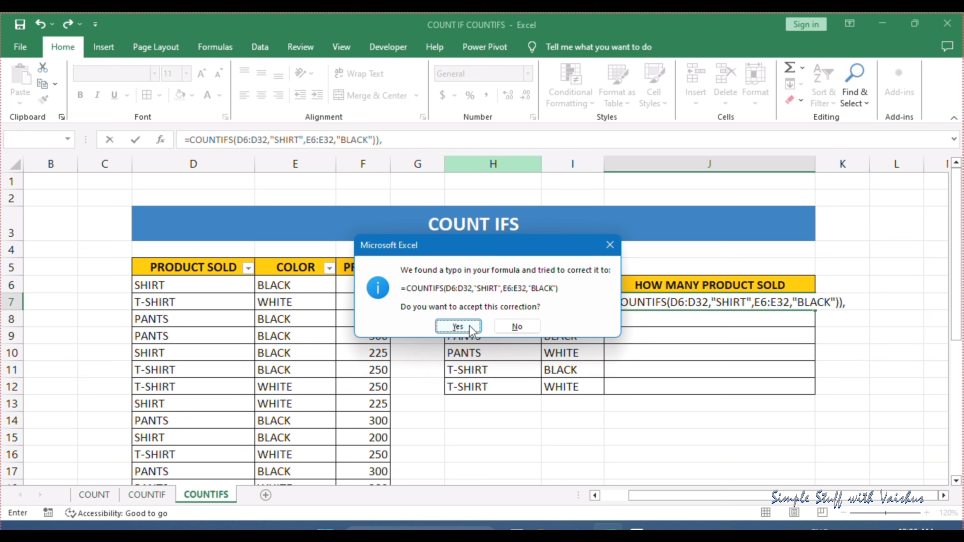
click(460, 327)
Review the ranges and criteria of the COUNTIFS formula in J7 without changing it
click(704, 290)
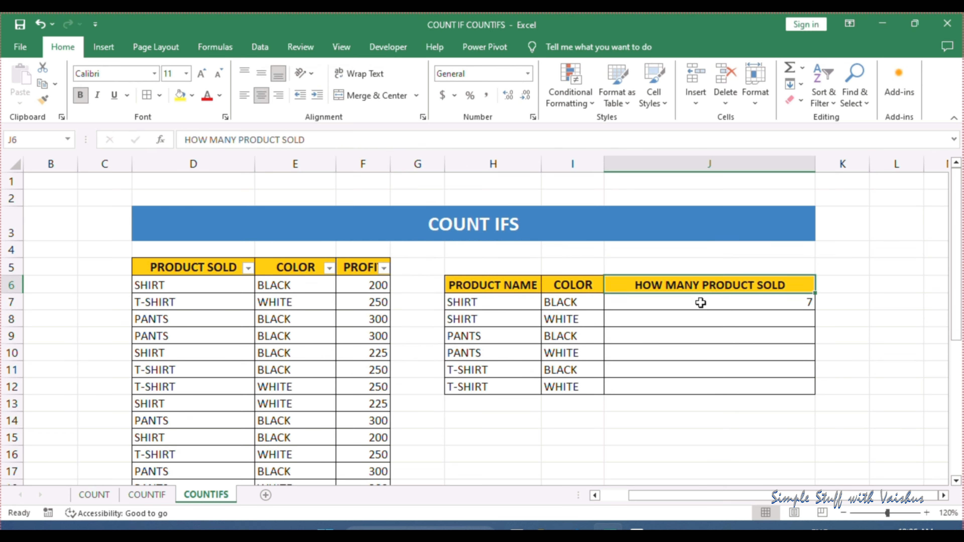
click(702, 302)
click(391, 140)
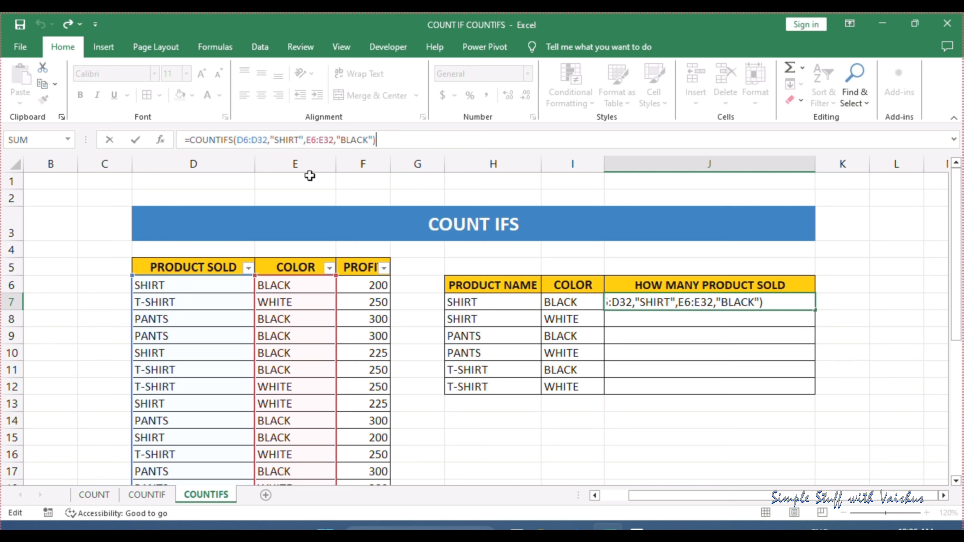
key(Return)
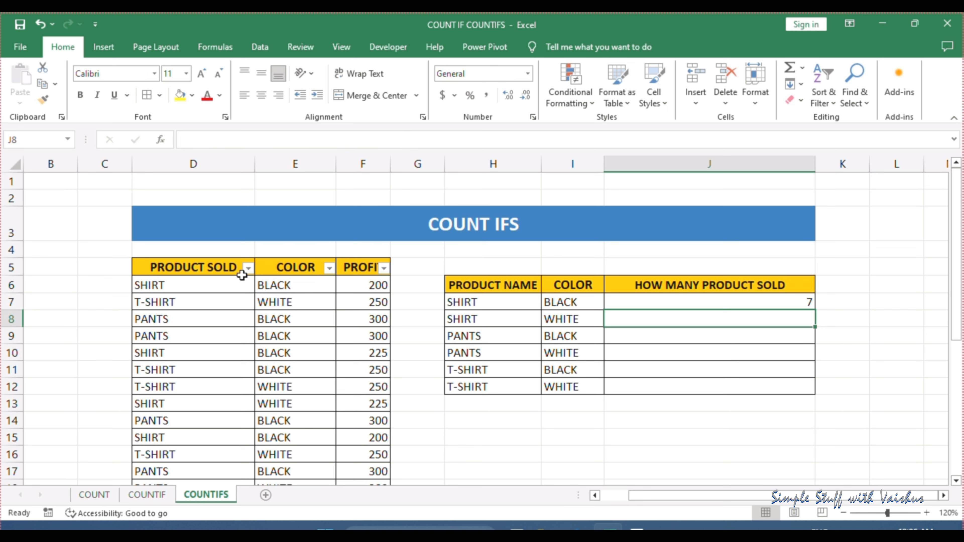
Filter the sales table to SHIRT in PRODUCT SOLD and BLACK in COLOR to check the count in J7
click(248, 269)
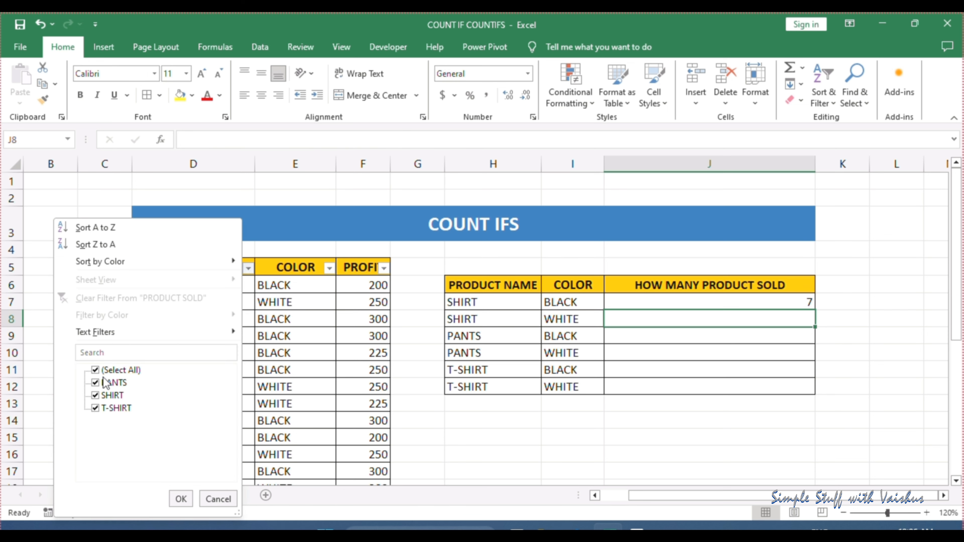
click(113, 371)
click(112, 396)
click(181, 499)
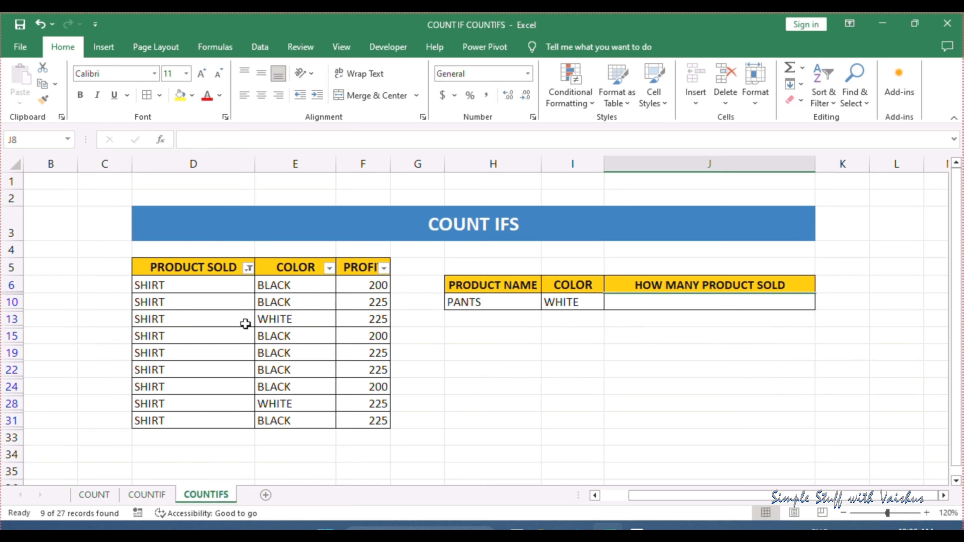
click(328, 268)
click(203, 370)
click(195, 383)
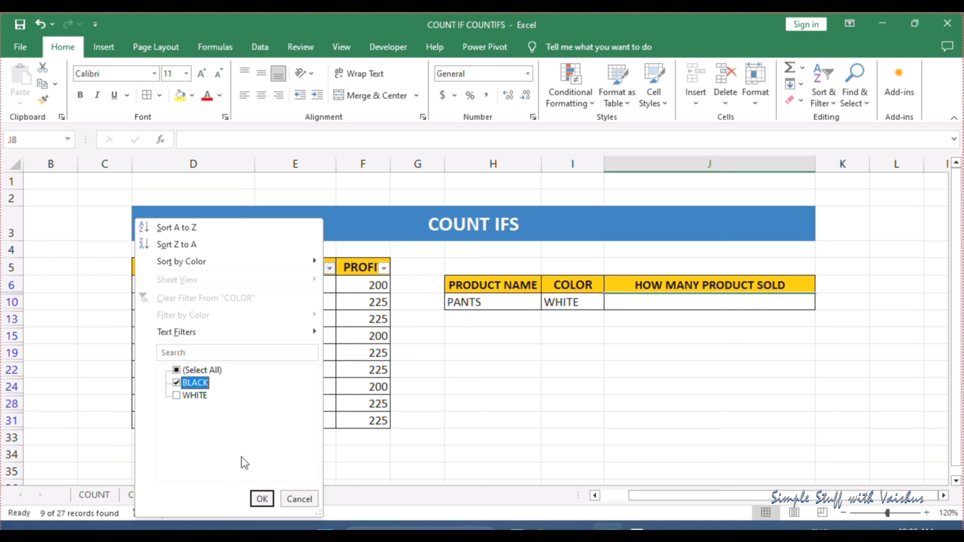
click(262, 499)
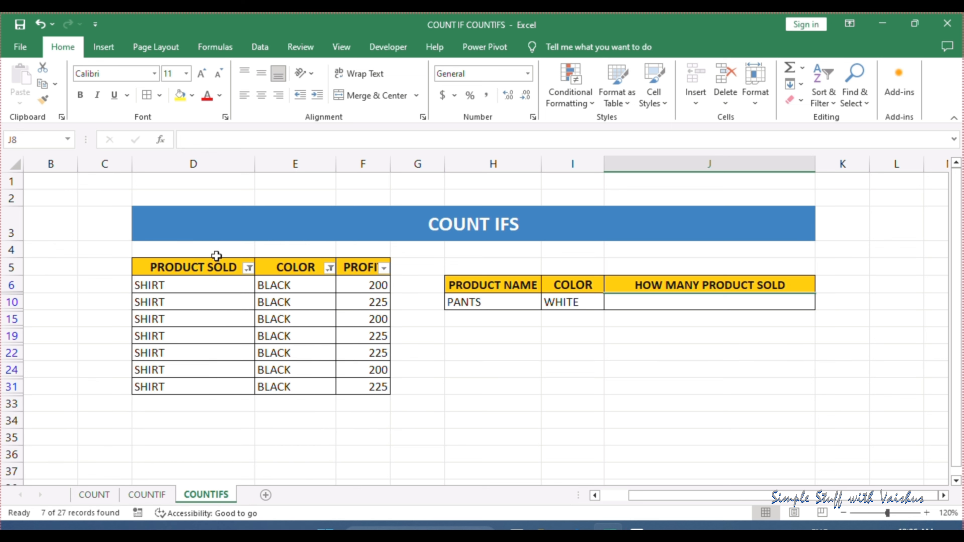
Clear the COLOR and PRODUCT SOLD filters from the sales table
click(330, 269)
click(241, 299)
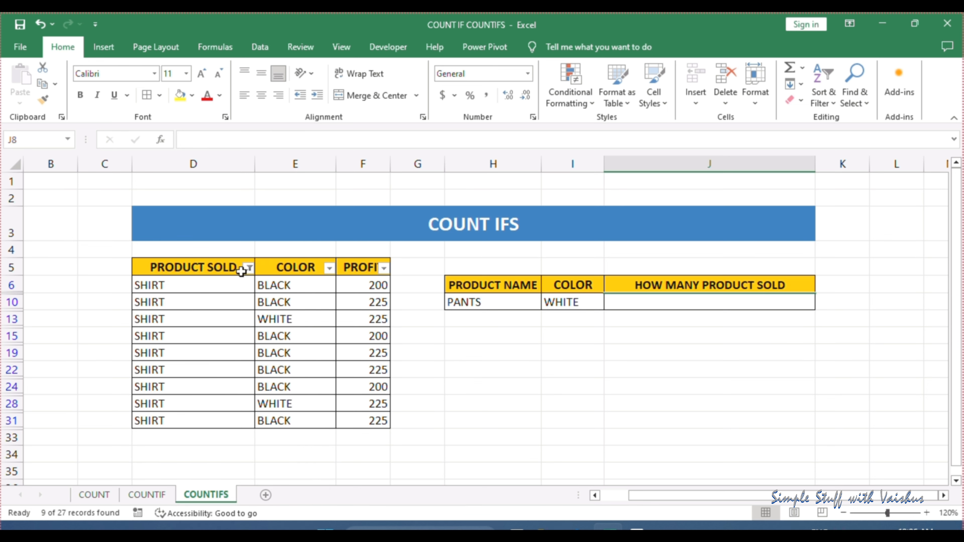
click(248, 269)
click(198, 298)
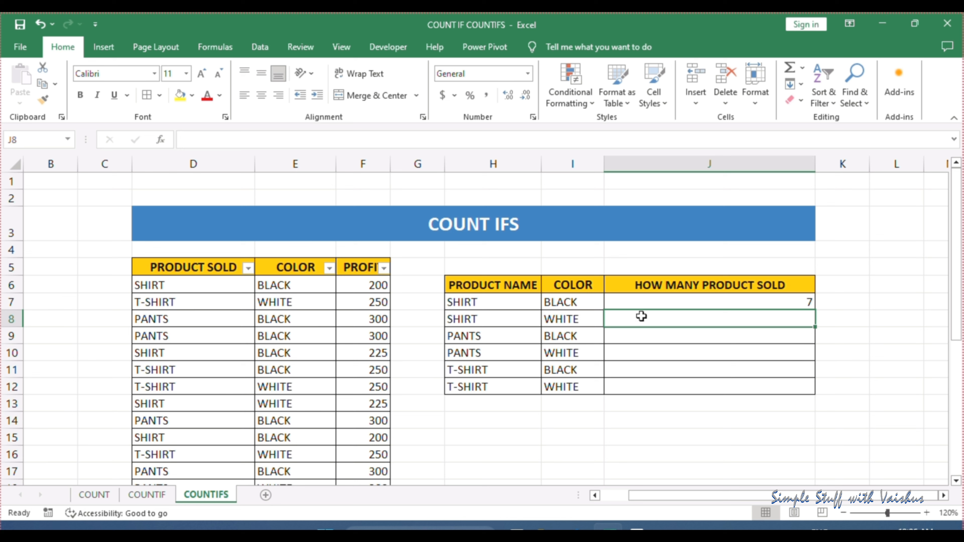
Replace the "SHIRT" criterion in the J7 formula with a reference to the product name in H7
click(671, 303)
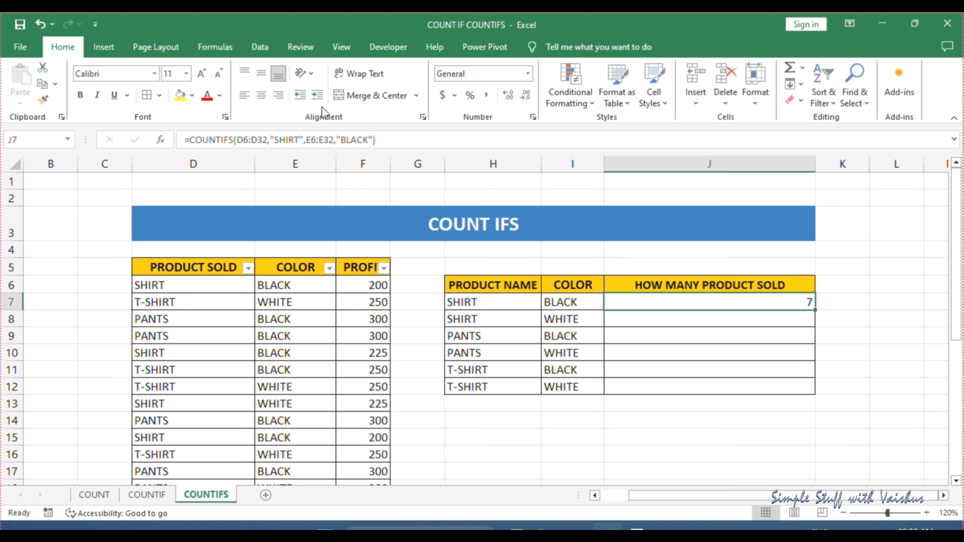
click(306, 140)
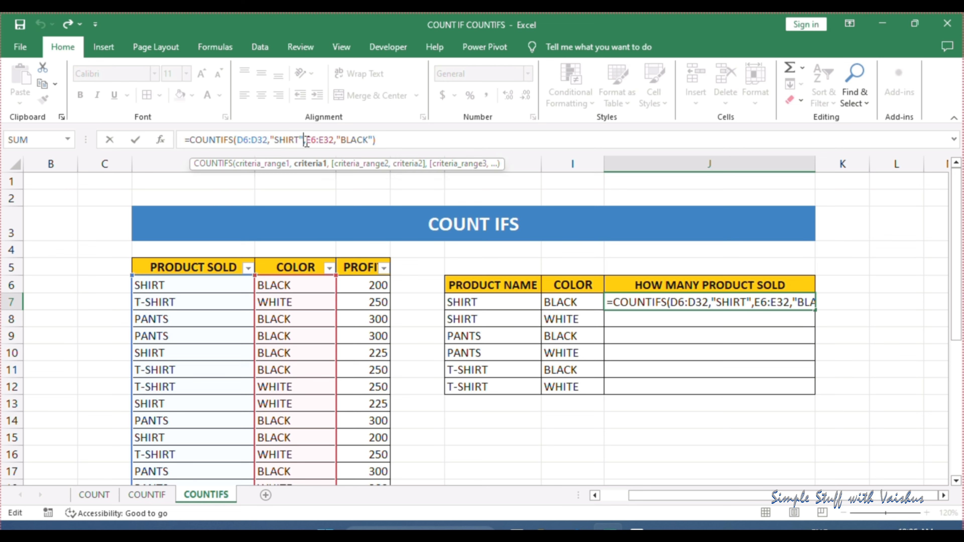
key(BackSpace)
key(BackSpace)
key(BackSpace)
key(BackSpace)
key(BackSpace)
key(BackSpace)
key(BackSpace)
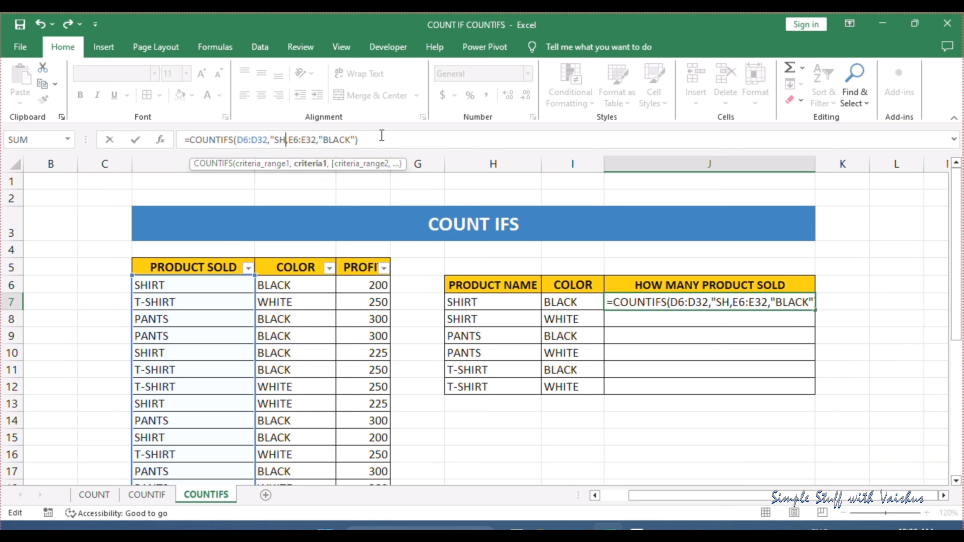
click(509, 304)
Replace the "BLACK" criterion in the J7 formula with a reference to the color in I7
click(353, 140)
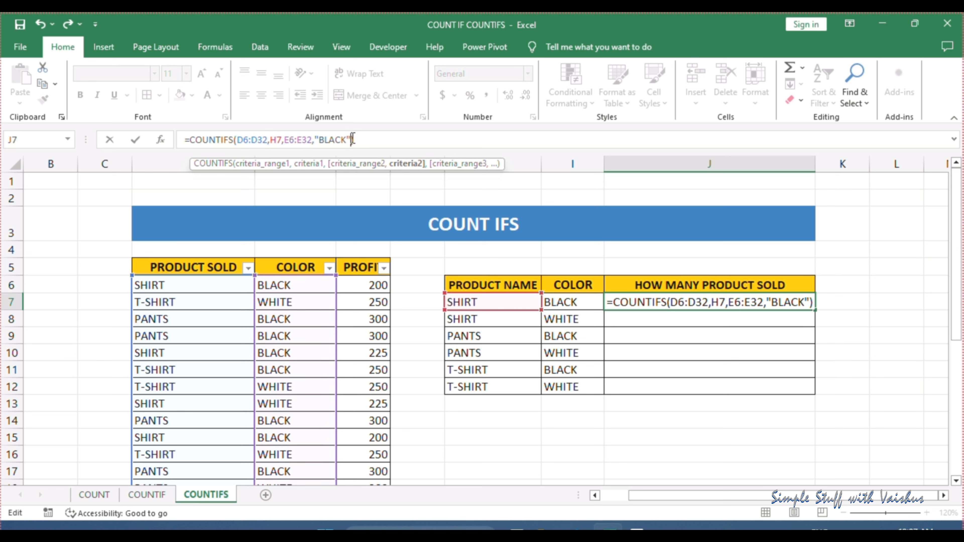
key(BackSpace)
key(BackSpace)
key(BackSpace)
key(BackSpace)
key(BackSpace)
key(BackSpace)
key(BackSpace)
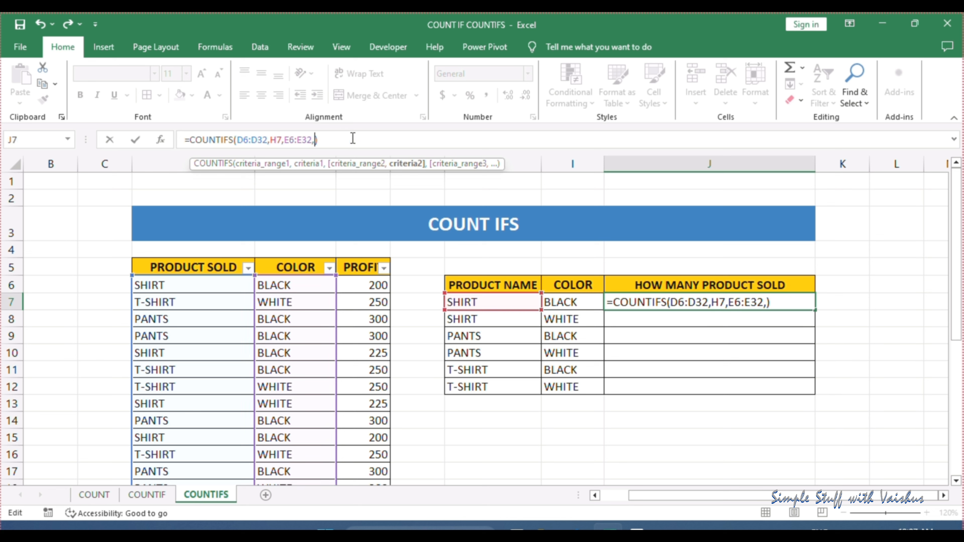
click(582, 307)
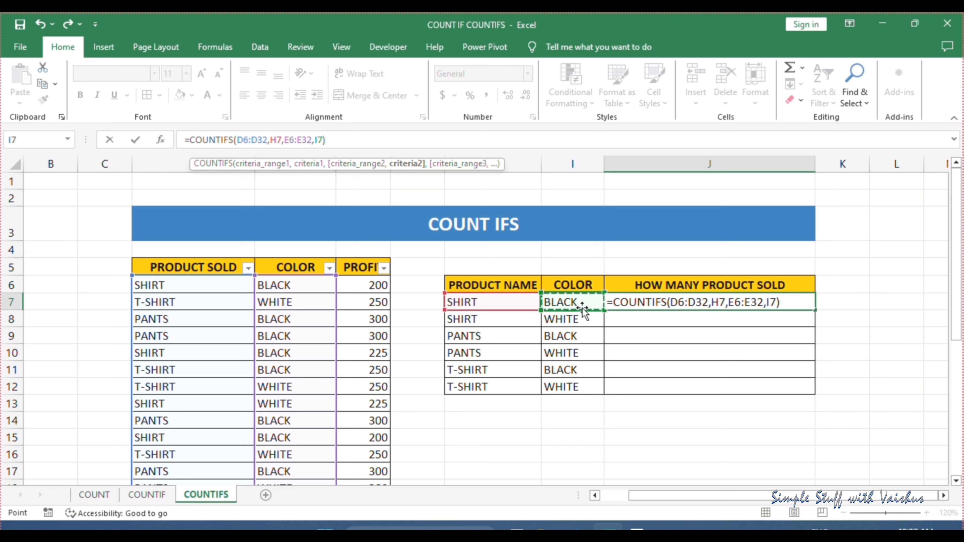
Make both criteria ranges in the J7 formula absolute, as $D$6:$D$32 and $E$6:$E$32
click(267, 140)
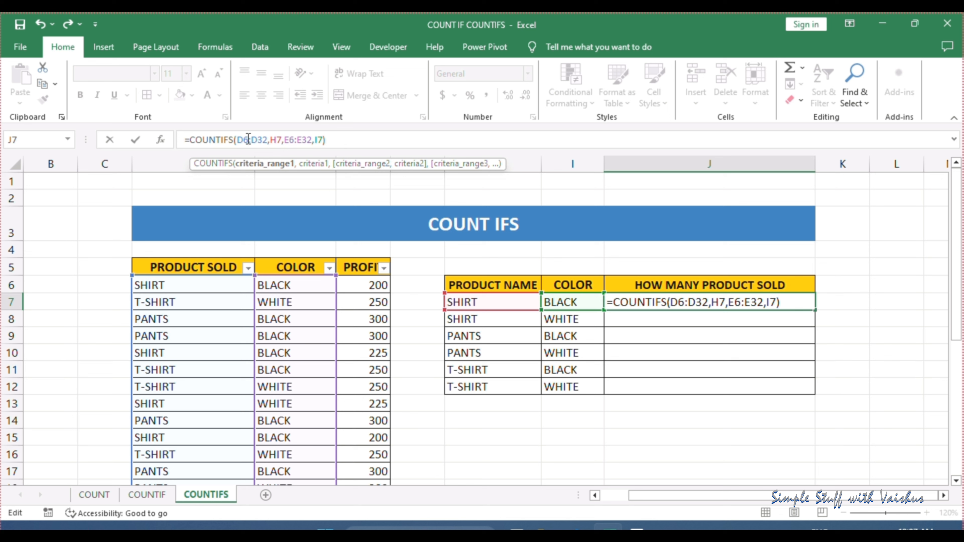
key(F4)
click(277, 140)
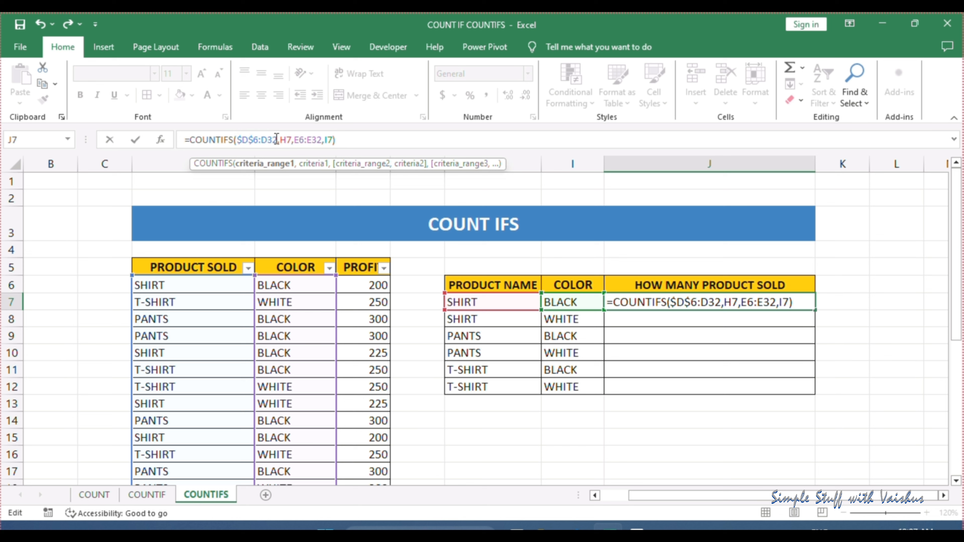
key(F4)
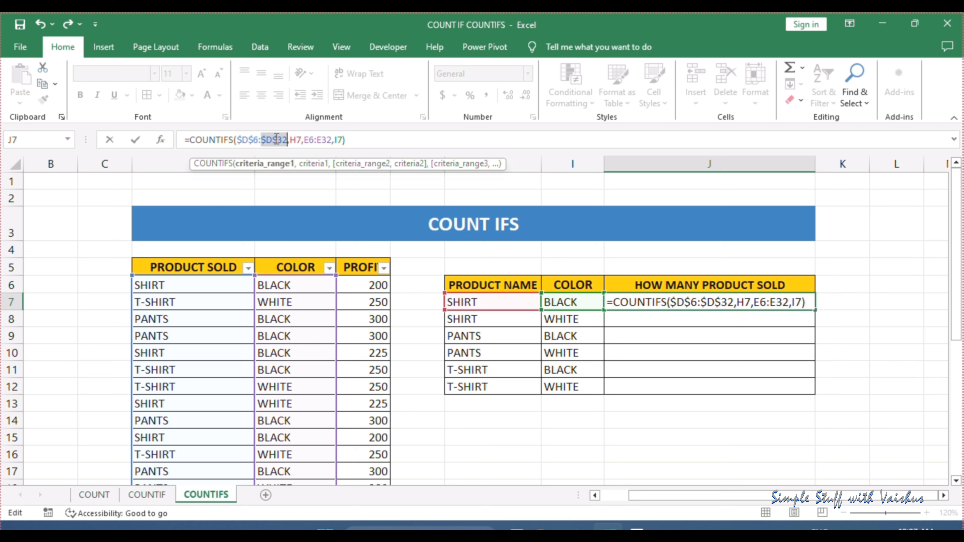
click(315, 135)
key(F4)
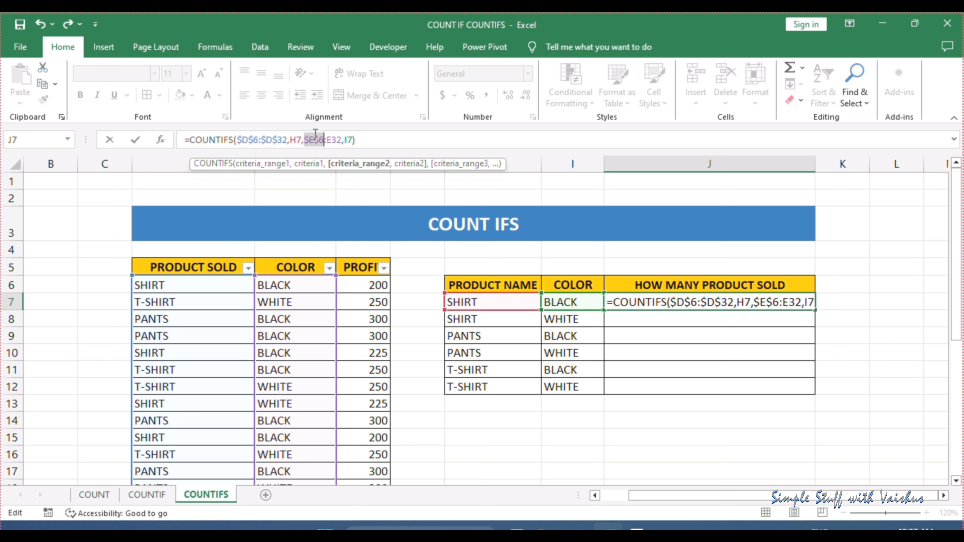
click(343, 139)
key(F4)
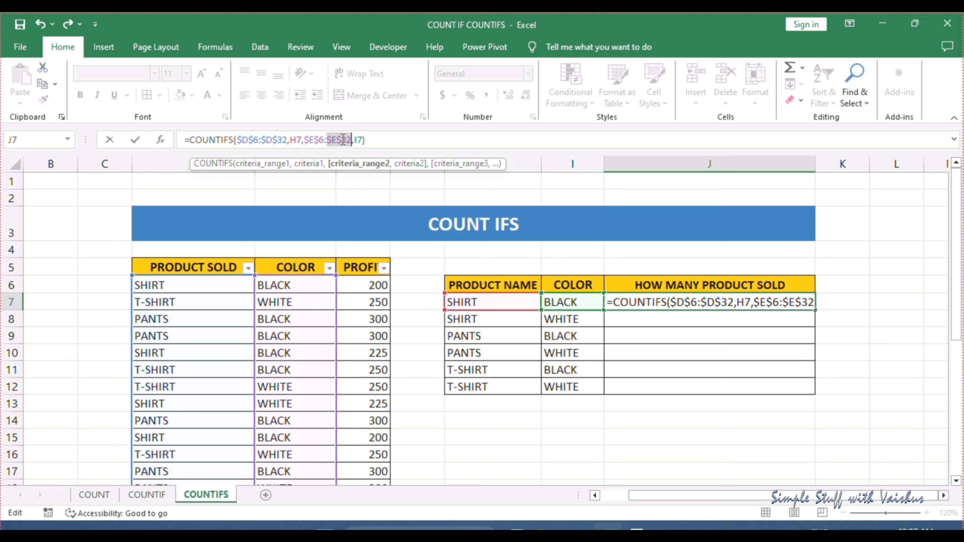
click(410, 140)
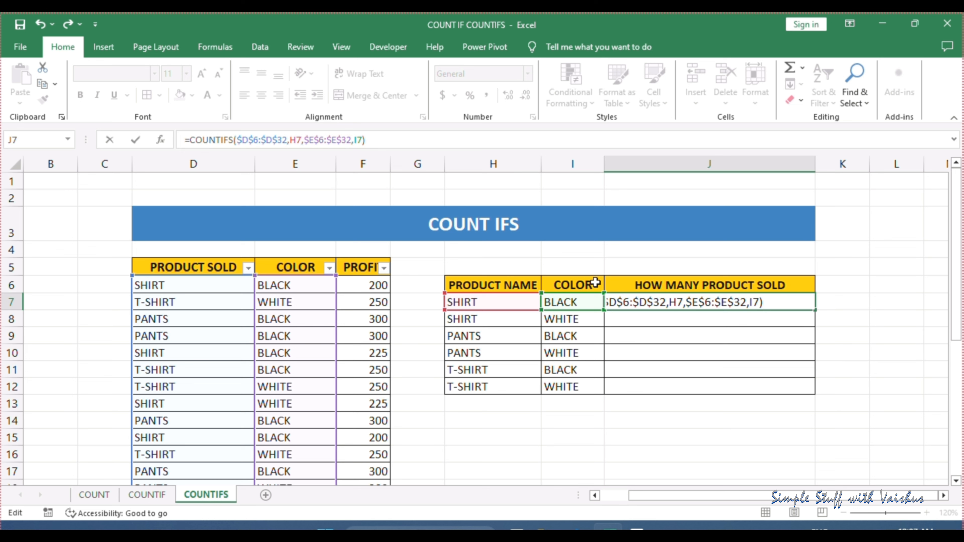
Confirm the COUNTIFS formula in J7 and fill it down to J12 for all product and color pairs
key(Return)
click(807, 304)
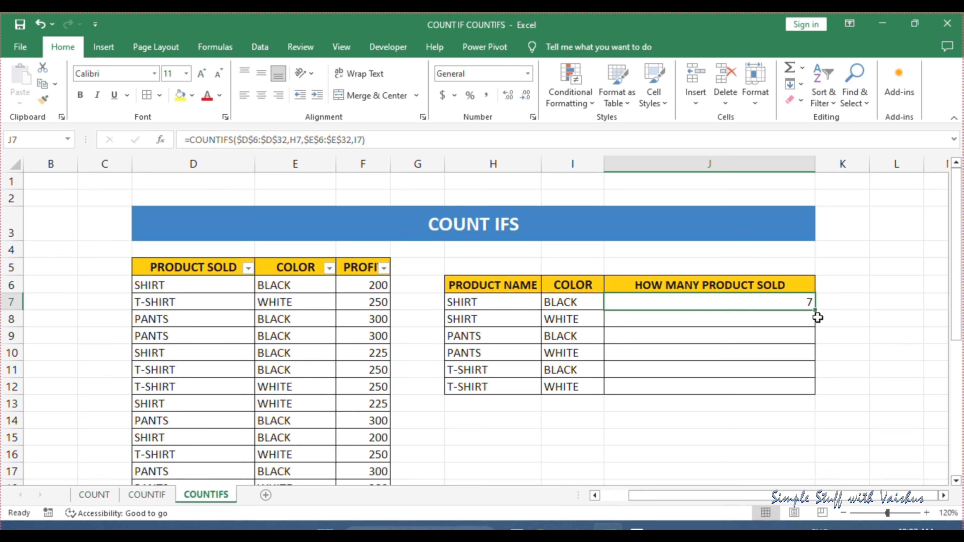
double_click(816, 311)
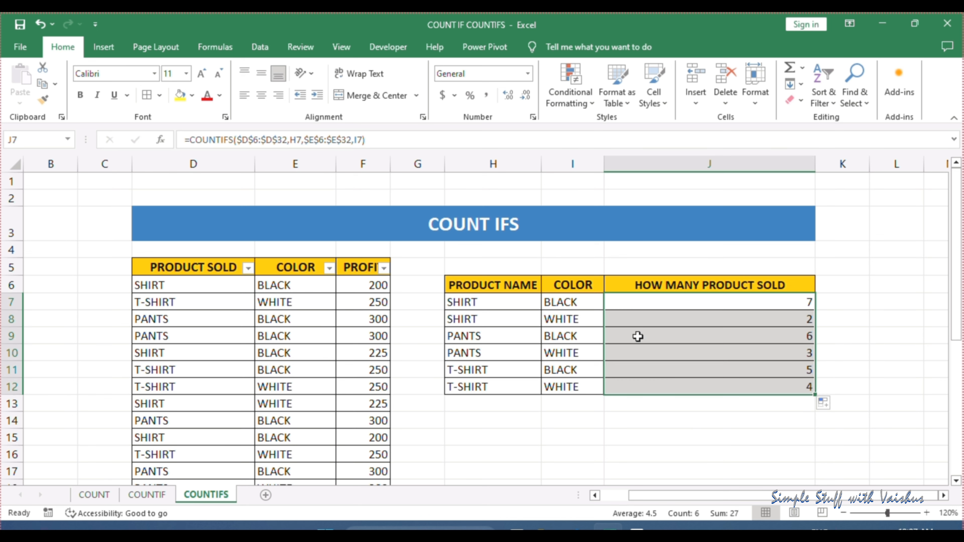